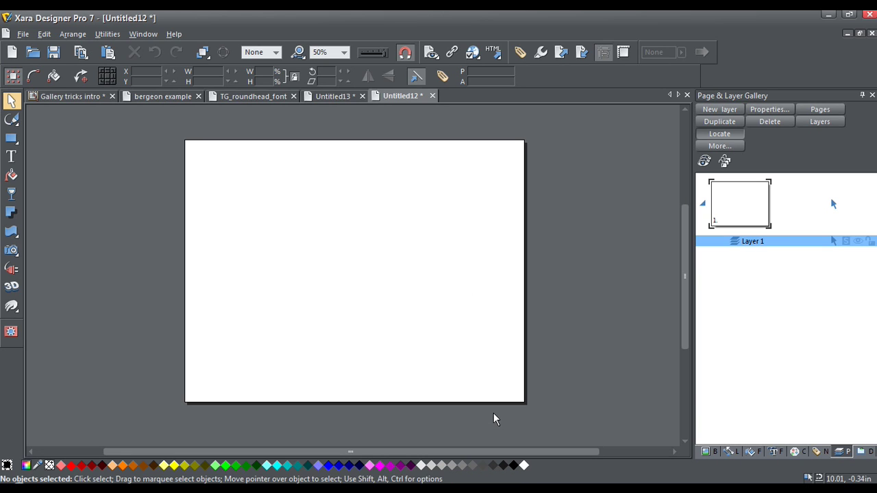
# - Bring up the QuickShape flyout in the left toolbar, ready to pick the Rectangle tool
pyautogui.moveTo(13, 141)
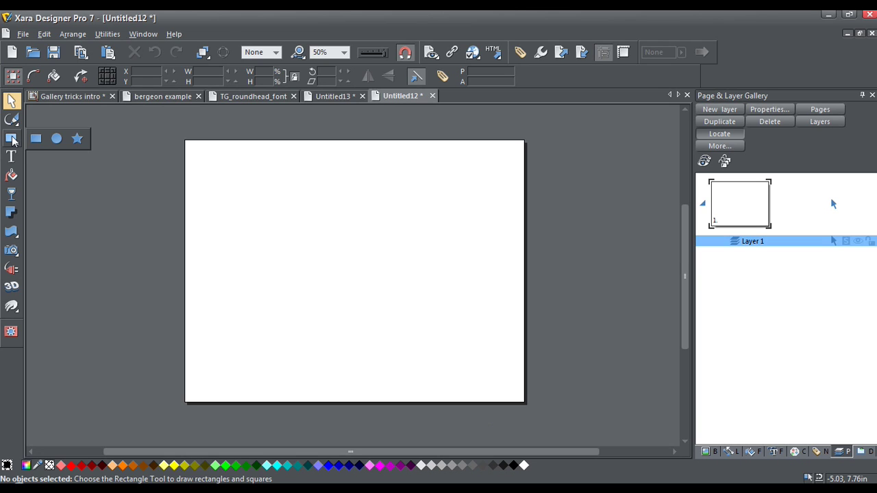
# - Draw a rectangle covering the whole page and bring up the Color editor beside it
pyautogui.click(13, 140)
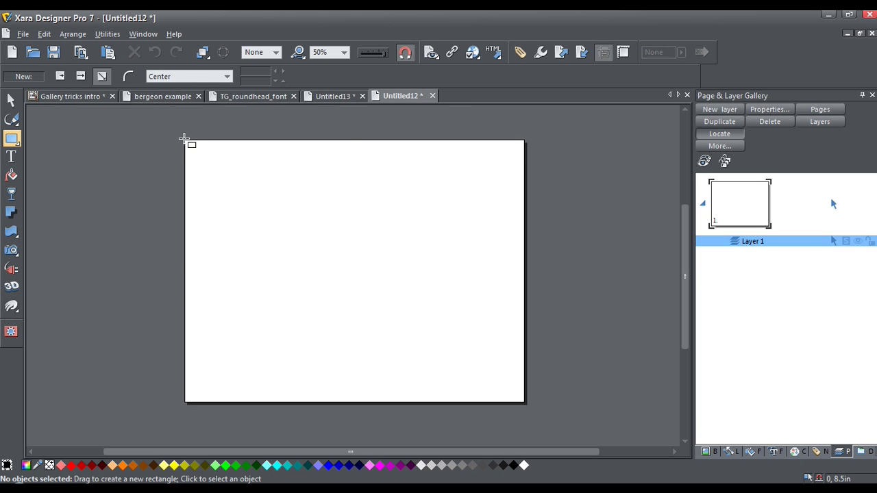
pyautogui.moveTo(184, 139); pyautogui.dragTo(526, 404)
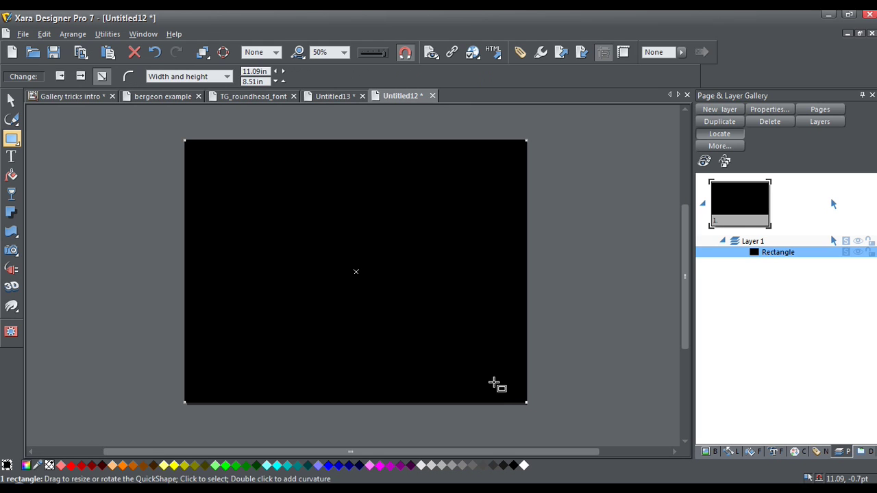
pyautogui.click(26, 466)
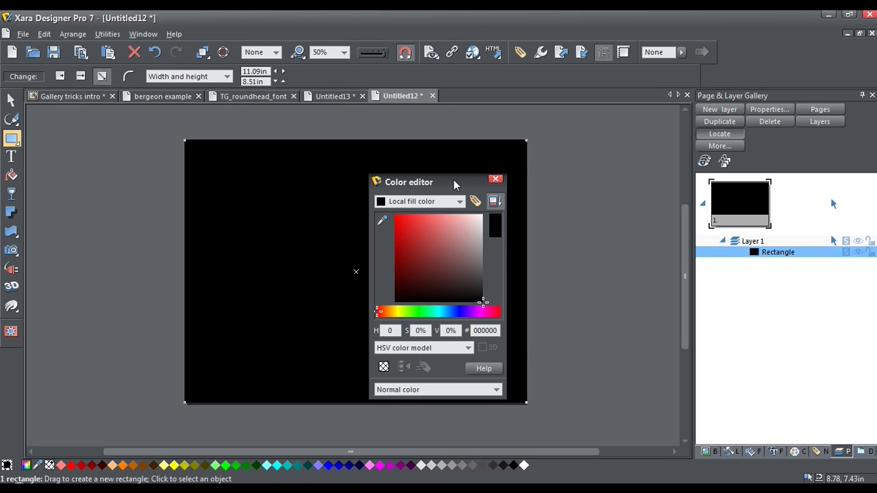
pyautogui.moveTo(453, 179); pyautogui.dragTo(631, 135)
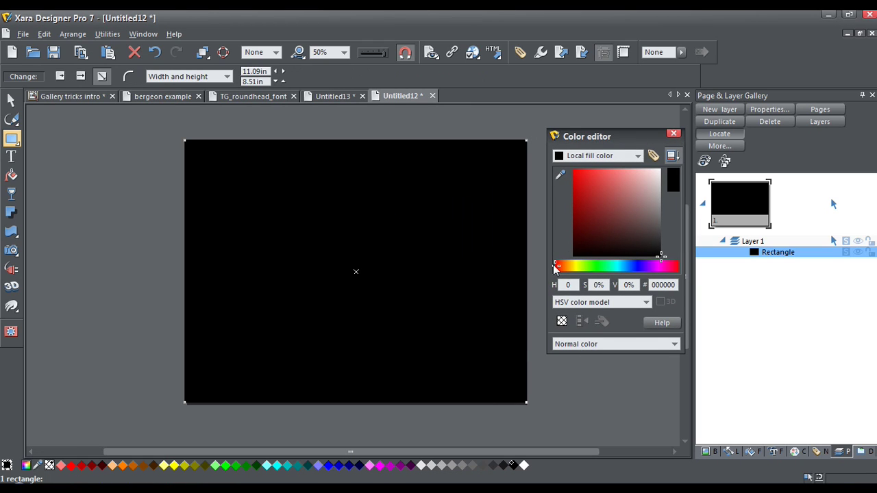
# - Tune the rectangle's fill to a muted golden tan, colour b8a459
pyautogui.moveTo(555, 269); pyautogui.dragTo(573, 269)
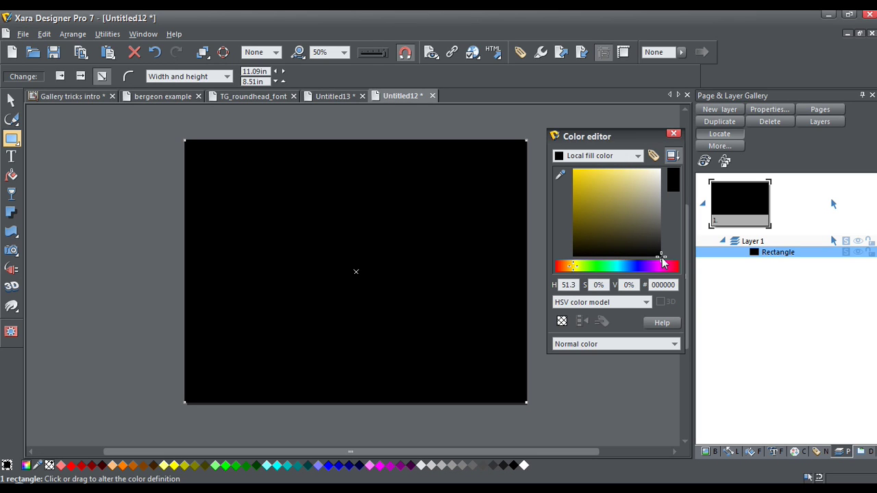
pyautogui.moveTo(661, 256); pyautogui.dragTo(614, 204)
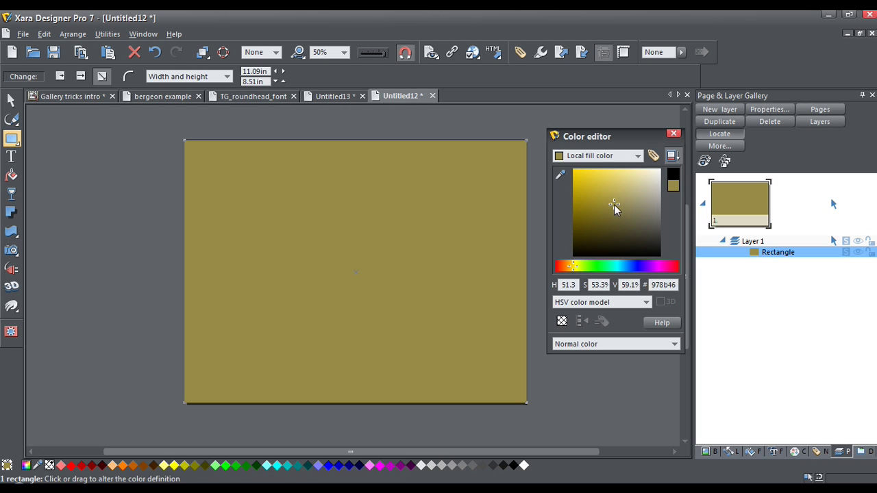
pyautogui.moveTo(614, 204); pyautogui.dragTo(616, 196)
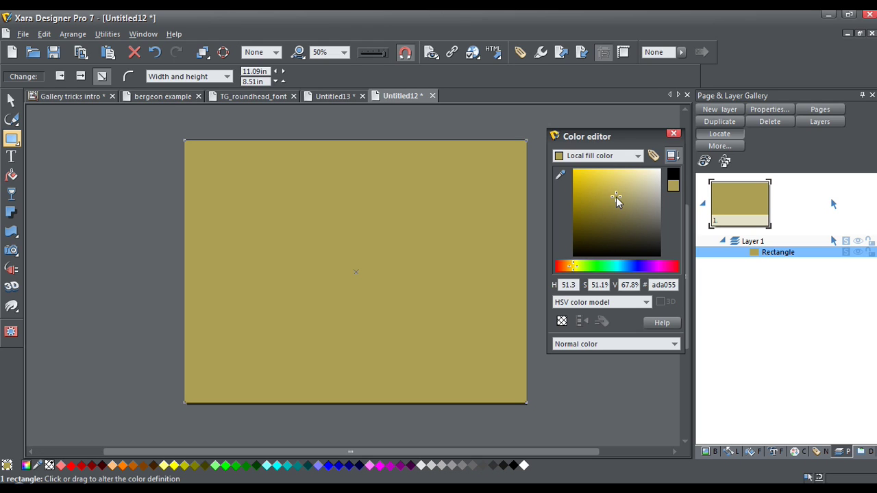
pyautogui.click(573, 270)
pyautogui.click(574, 270)
pyautogui.click(572, 271)
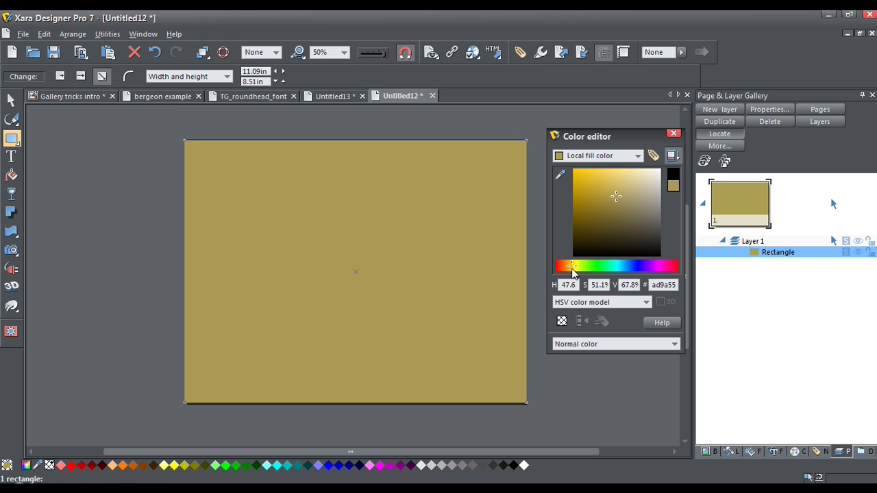
pyautogui.click(615, 195)
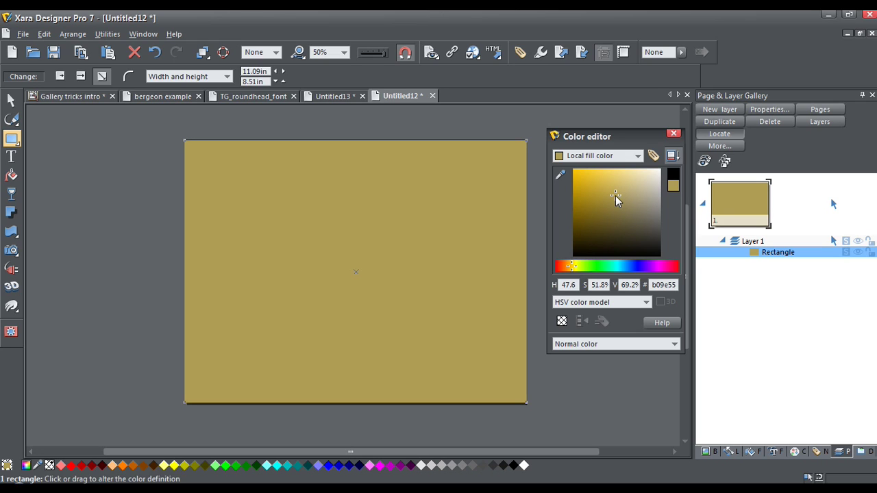
pyautogui.moveTo(615, 196); pyautogui.dragTo(615, 193)
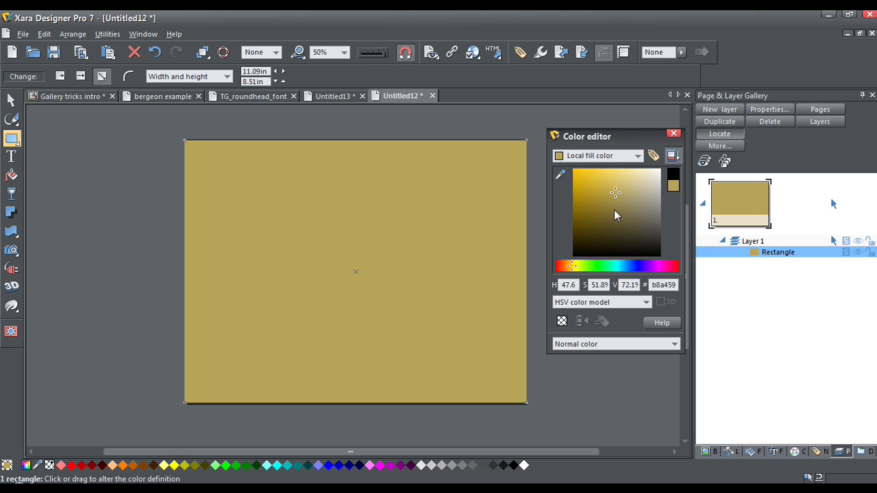
pyautogui.click(11, 100)
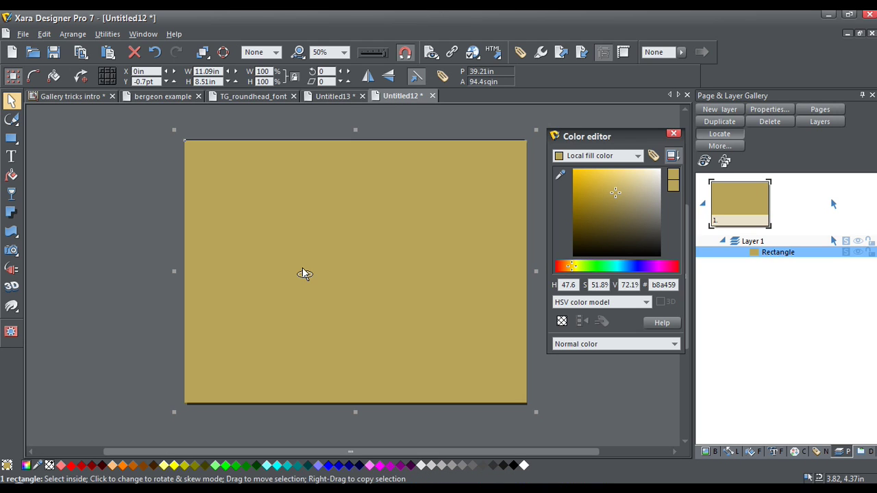
# - Clone the rectangle in place, undoing the accidental shift of the copy
pyautogui.hotkey('ctrl', 'k')
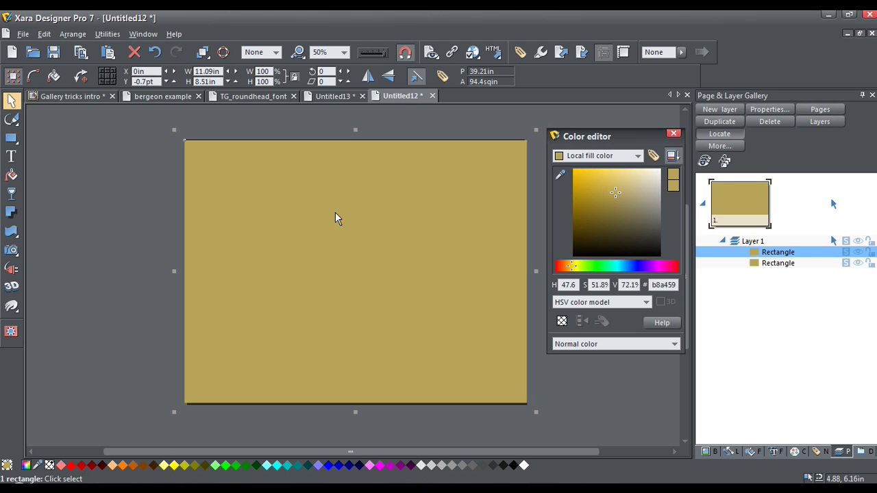
pyautogui.moveTo(341, 214); pyautogui.dragTo(323, 231)
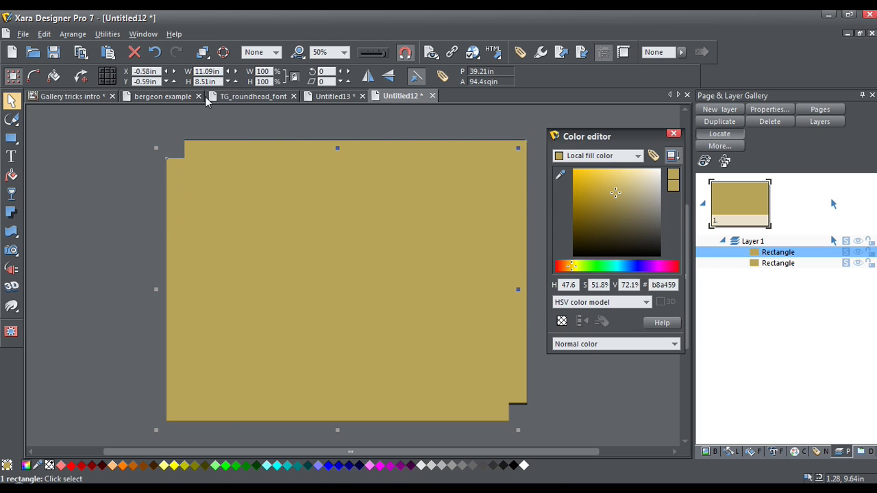
pyautogui.click(154, 52)
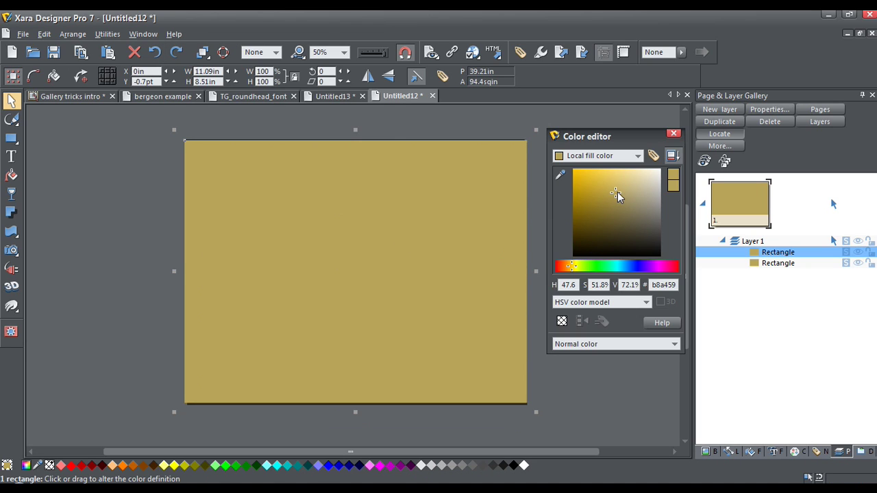
# - Lighten the copy's fill to pale cream efe1ab
pyautogui.moveTo(617, 192); pyautogui.dragTo(633, 176)
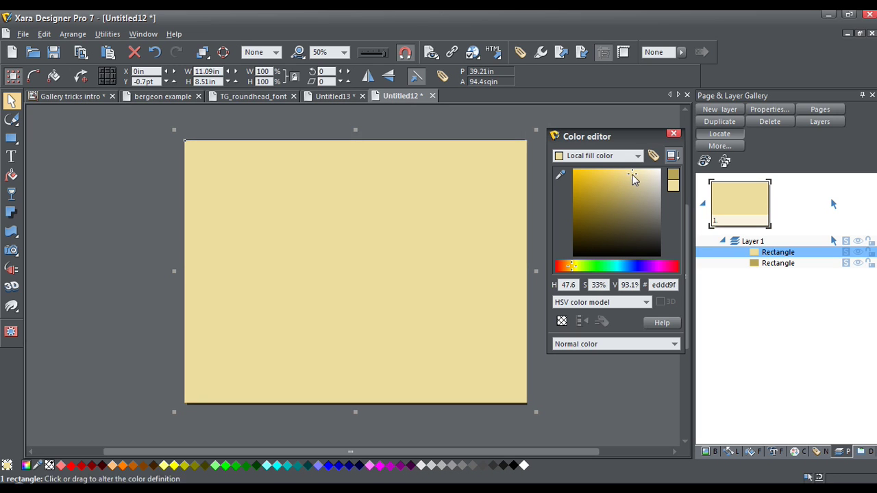
pyautogui.click(632, 176)
pyautogui.click(631, 174)
pyautogui.moveTo(633, 174); pyautogui.dragTo(636, 173)
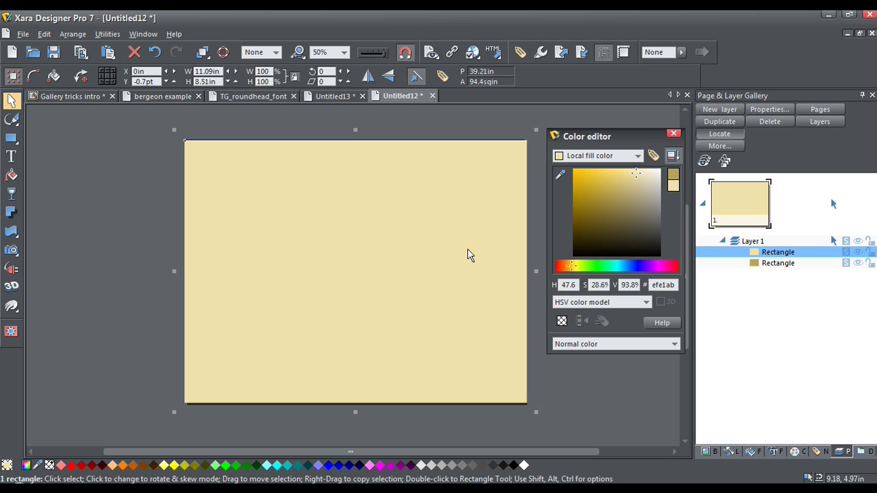
pyautogui.click(674, 134)
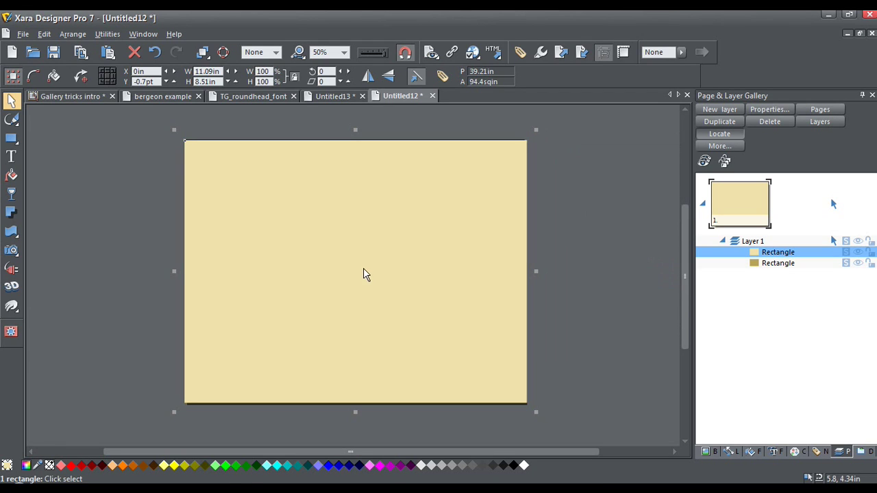
# - Apply a Fractal plasma transparency to the cream rectangle at 100% scale and 200 dpi
pyautogui.click(11, 195)
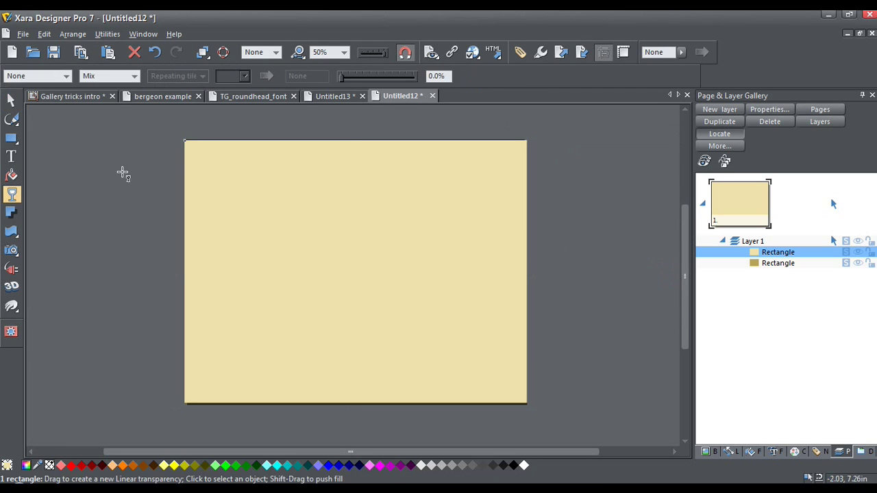
pyautogui.click(66, 77)
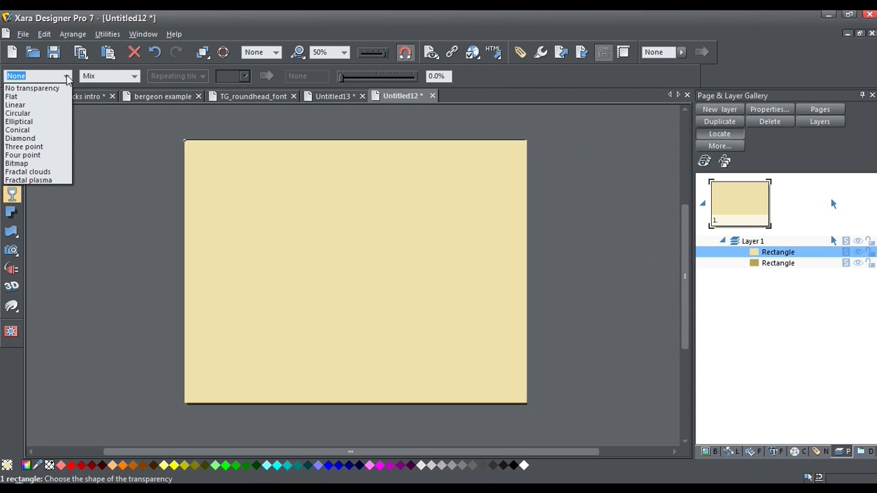
pyautogui.click(58, 180)
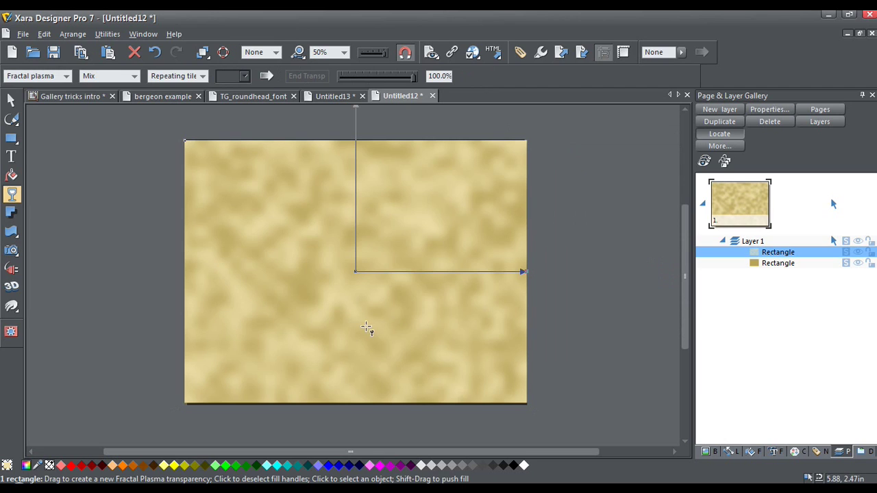
pyautogui.click(404, 314)
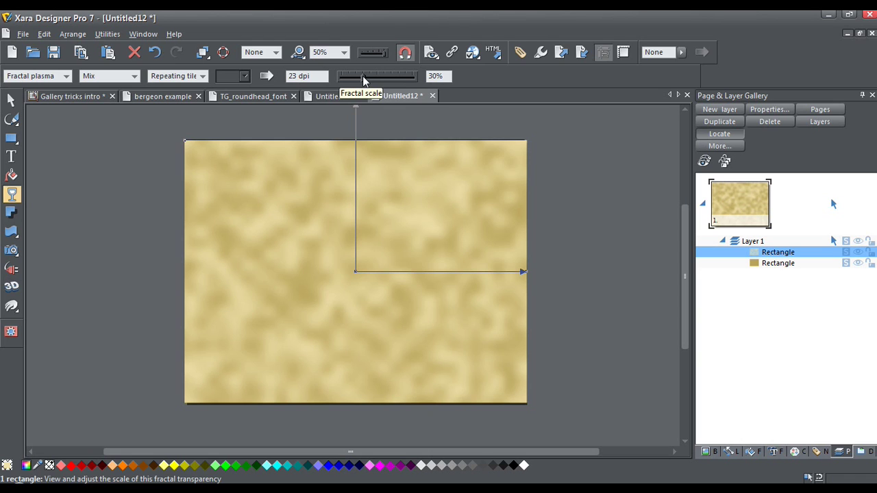
pyautogui.moveTo(362, 78); pyautogui.dragTo(415, 80)
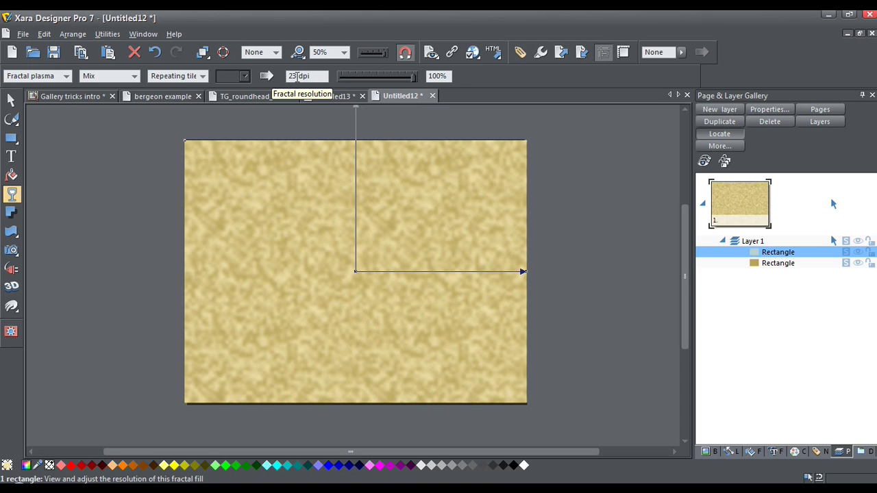
pyautogui.click(297, 76)
pyautogui.doubleClick(297, 77)
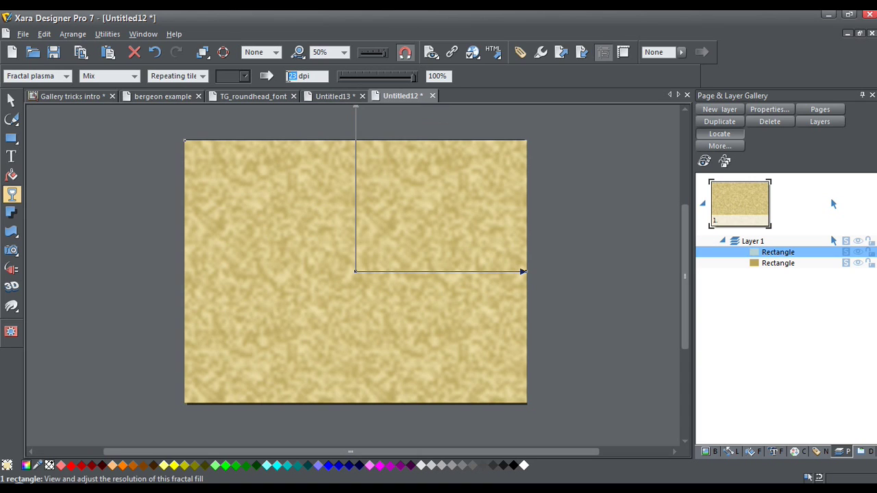
pyautogui.write('2')
pyautogui.write('00')
pyautogui.press('Home')
pyautogui.press('Return')
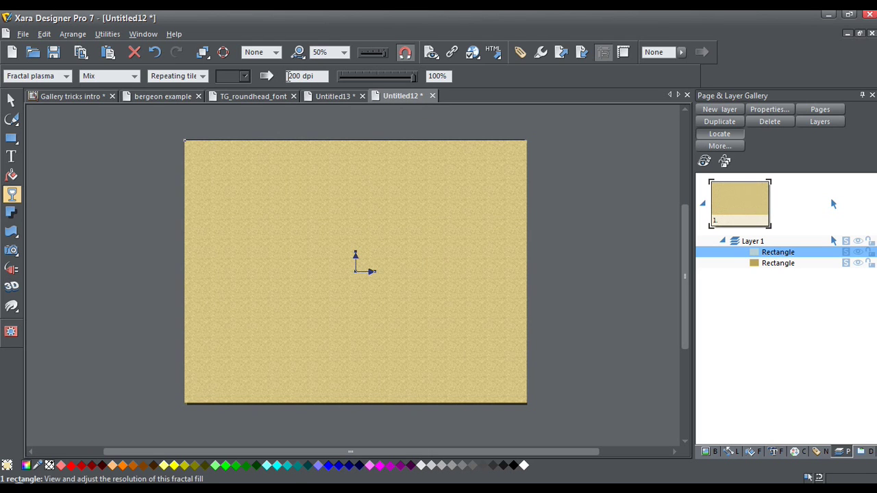
# - Reduce the plasma transparency to 59% and rotate the fractal pattern slightly
pyautogui.scroll(2, 337, 270)
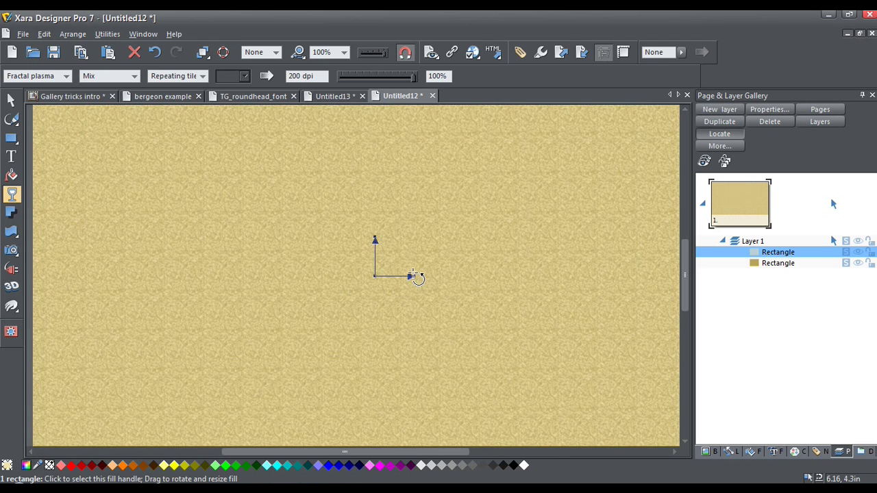
pyautogui.click(413, 278)
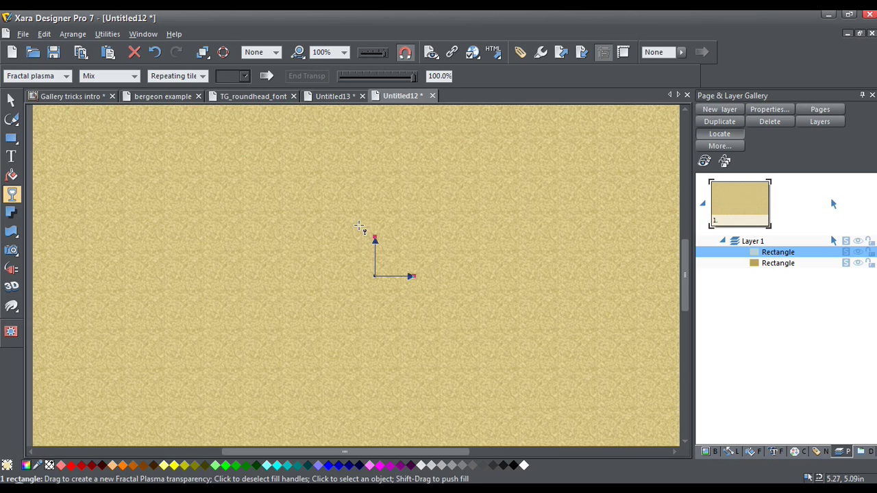
pyautogui.keyDown('shift'); pyautogui.click(375, 240); pyautogui.keyUp('shift')
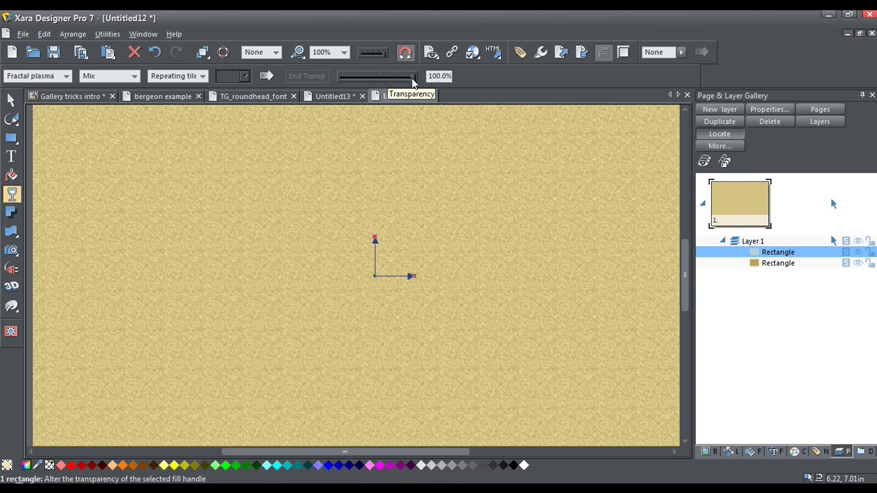
pyautogui.moveTo(412, 81); pyautogui.dragTo(389, 79)
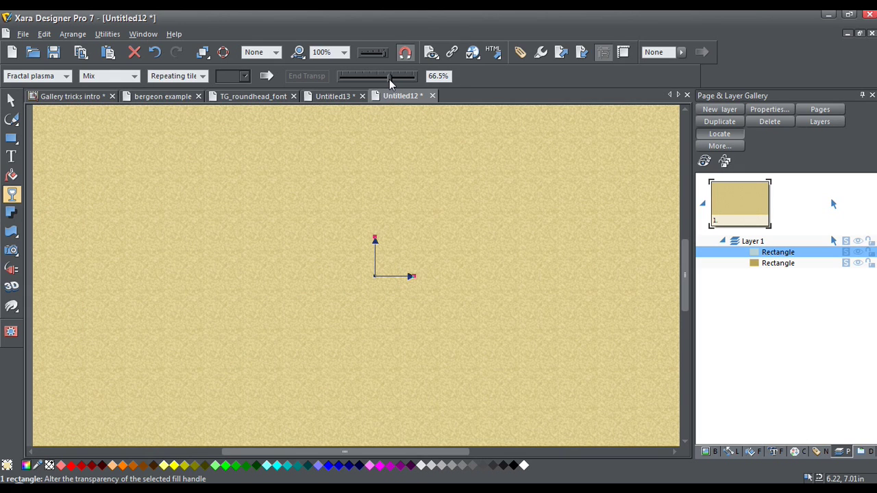
pyautogui.moveTo(389, 80); pyautogui.dragTo(384, 81)
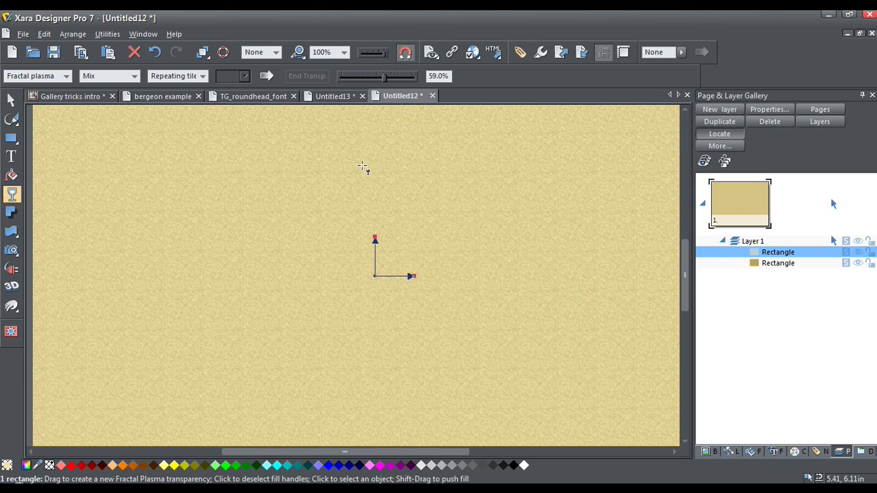
pyautogui.scroll(-2, 334, 206)
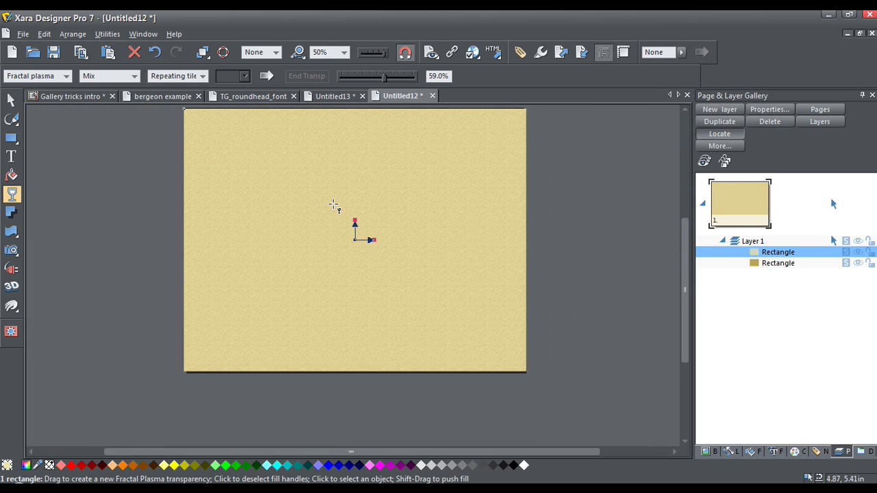
pyautogui.scroll(1, 333, 206)
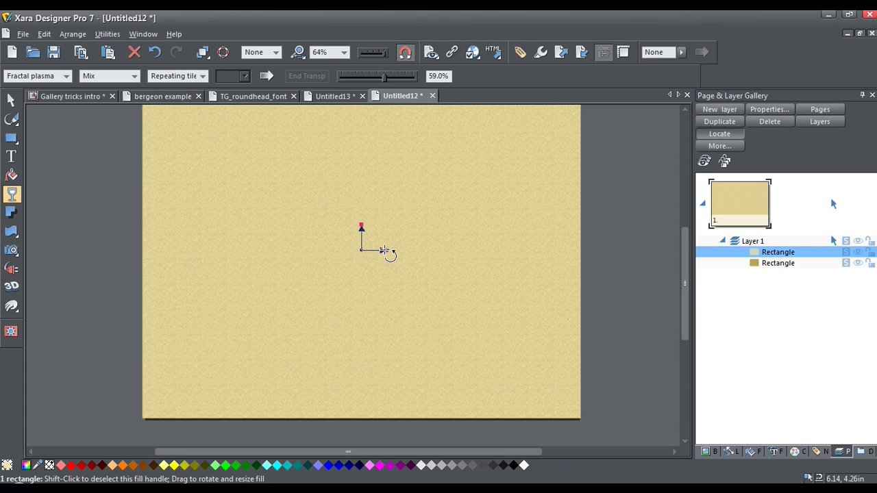
pyautogui.moveTo(384, 250)
pyautogui.mouseDown()
pyautogui.moveTo(381, 233)
pyautogui.moveTo(372, 240)
pyautogui.mouseUp()
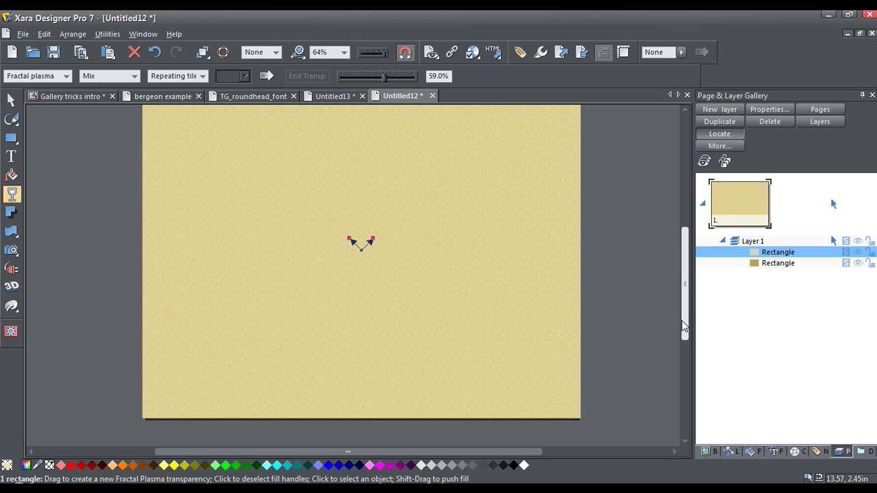
pyautogui.scroll(2, 683, 326)
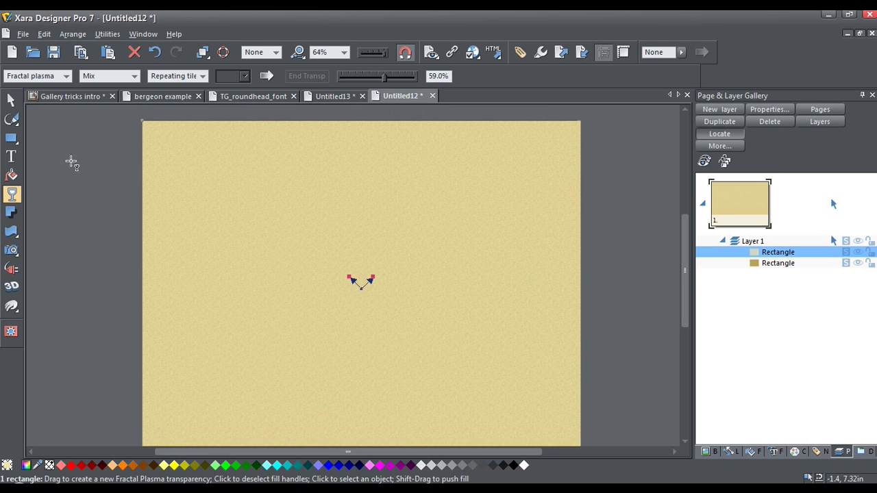
# - Select both the tan and cream rectangles and group them with Ctrl+G
pyautogui.click(11, 100)
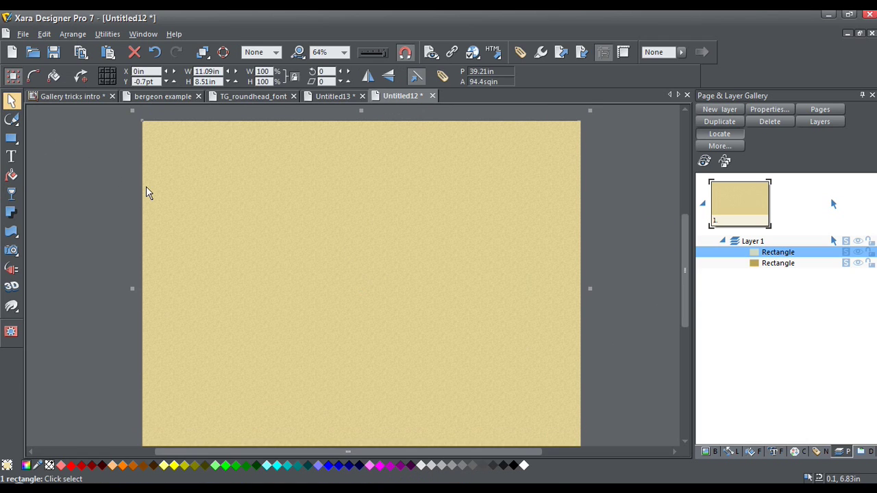
pyautogui.hotkey('ctrl', 'a')
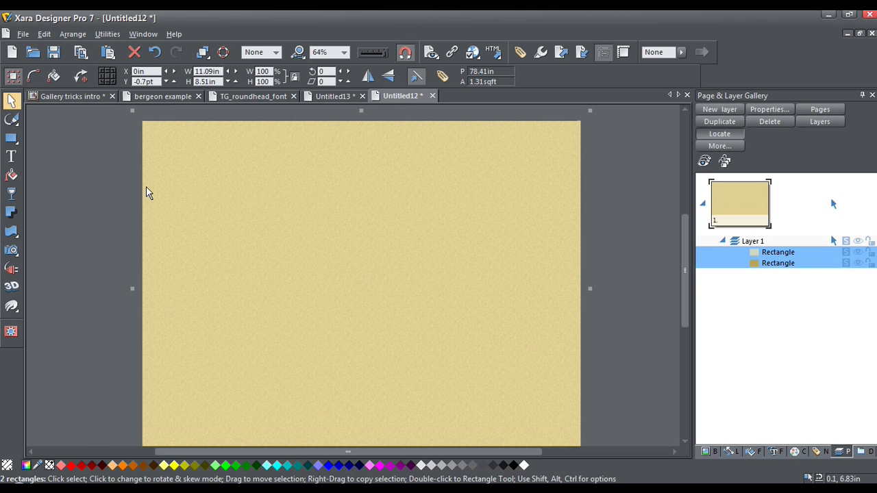
pyautogui.hotkey('ctrl', 'g')
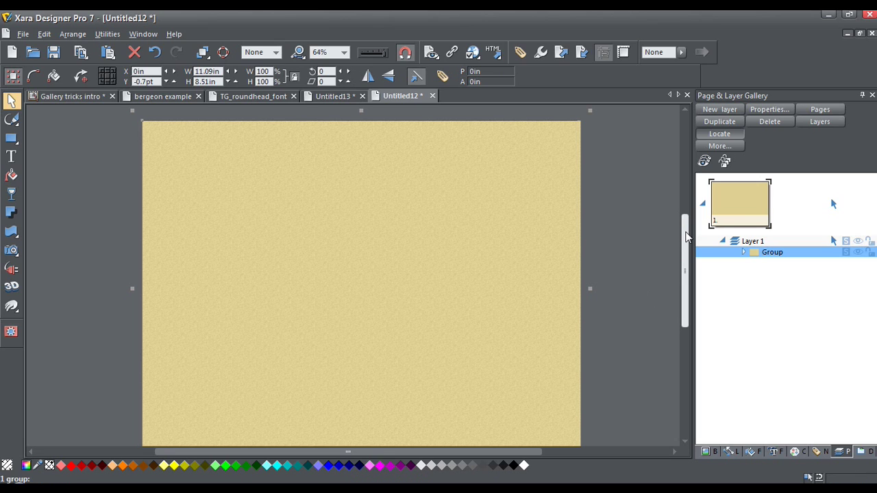
pyautogui.moveTo(687, 236)
pyautogui.mouseDown()
pyautogui.moveTo(688, 227)
pyautogui.moveTo(687, 242)
pyautogui.mouseUp()
# - Choose the Celebrated Burgeon ornament font for new text
pyautogui.click(73, 186)
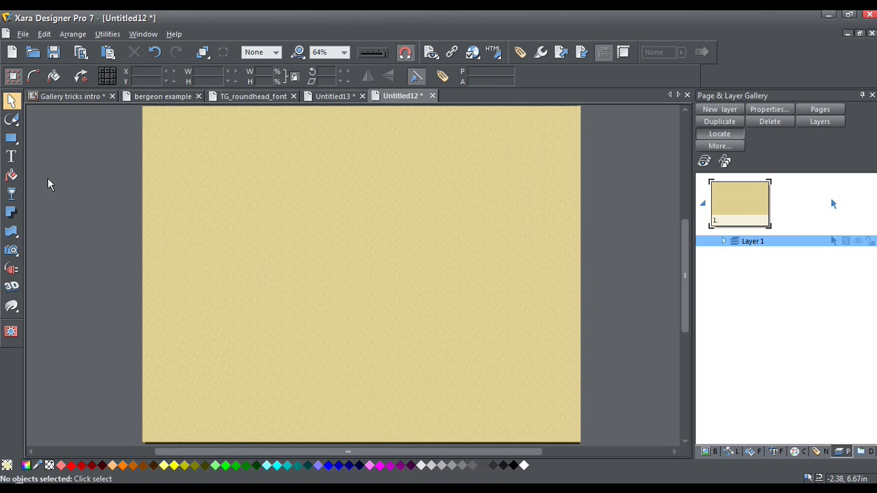
pyautogui.click(12, 159)
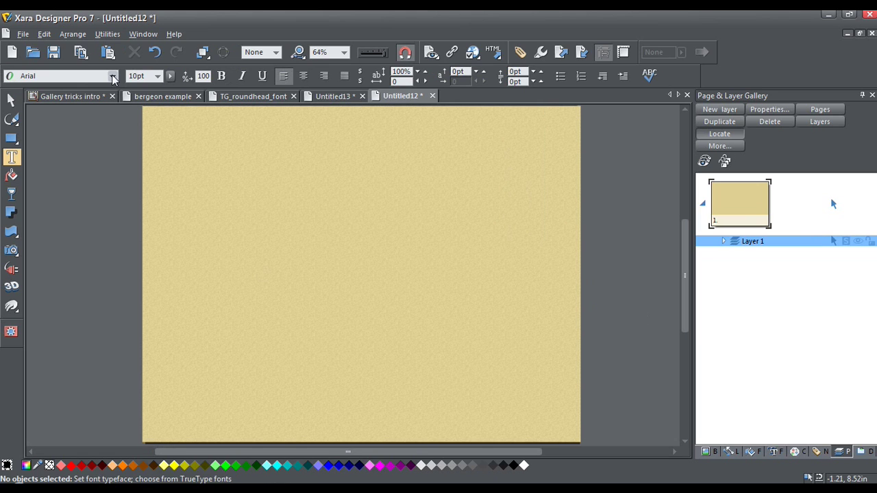
pyautogui.click(113, 79)
pyautogui.moveTo(160, 107)
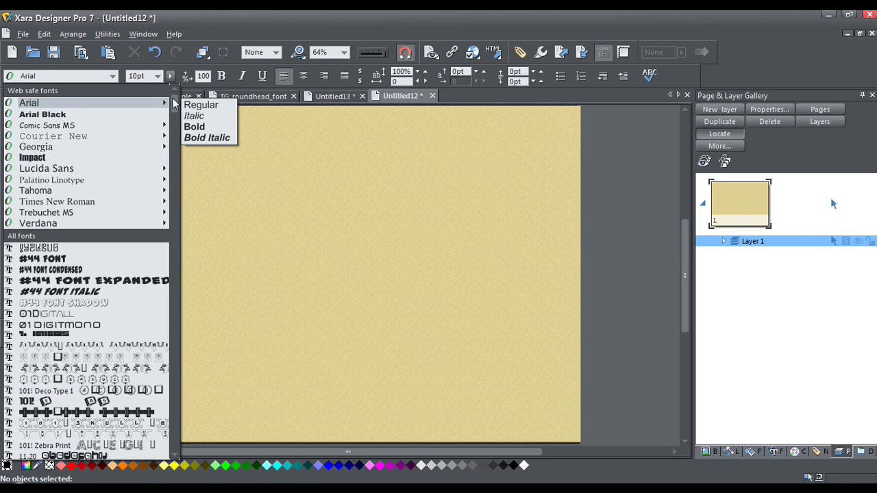
pyautogui.moveTo(175, 103); pyautogui.dragTo(175, 226)
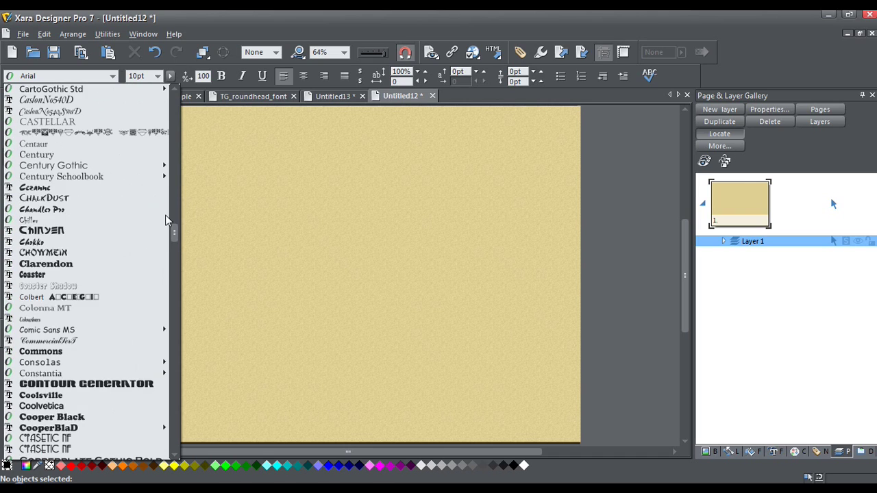
pyautogui.click(107, 133)
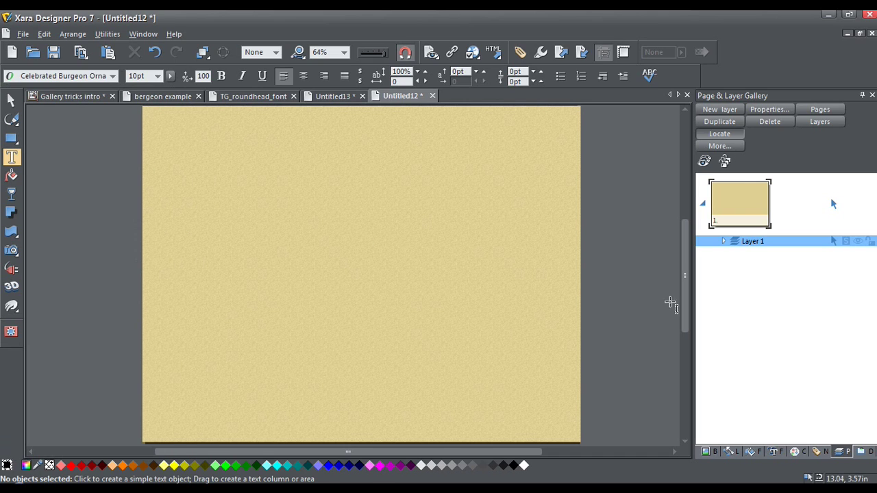
pyautogui.scroll(2, 685, 312)
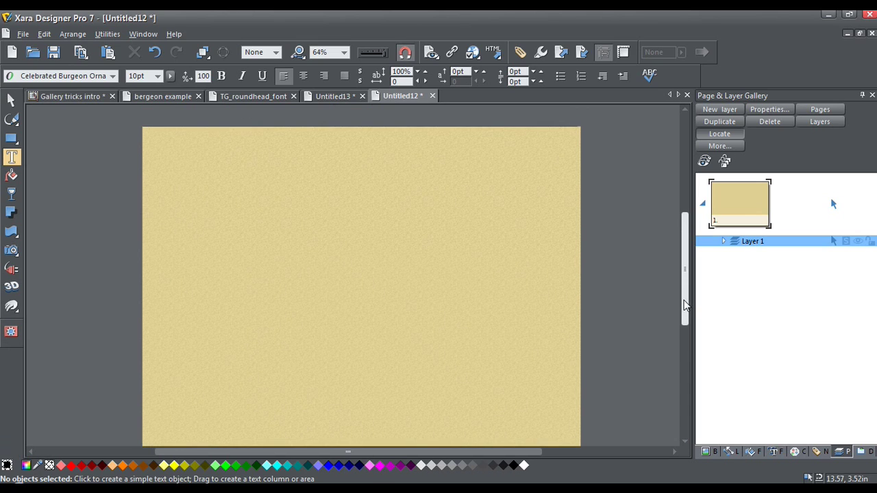
# - Type four 'a' ornament glyphs near the top-left and make them 72pt
pyautogui.click(172, 152)
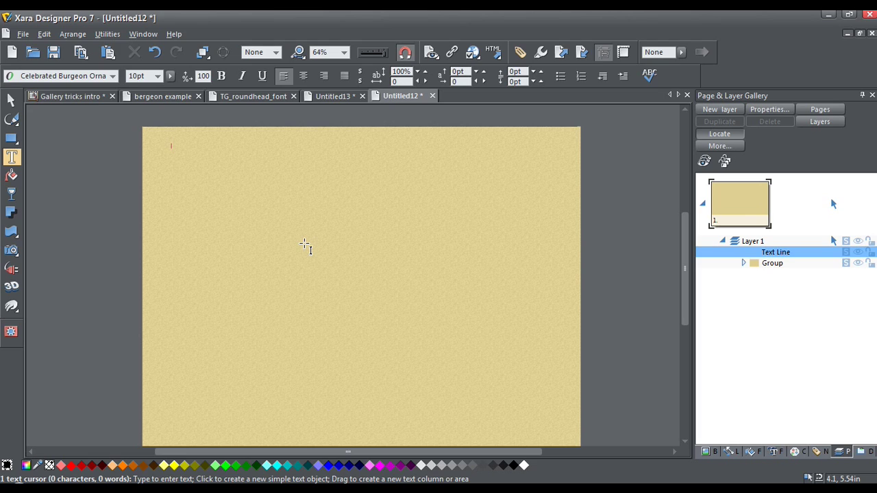
pyautogui.write('a')
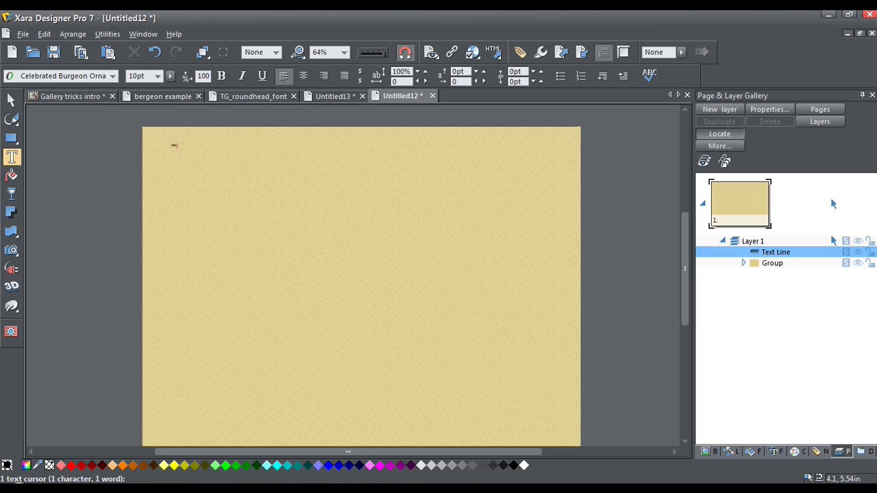
pyautogui.write('aaa')
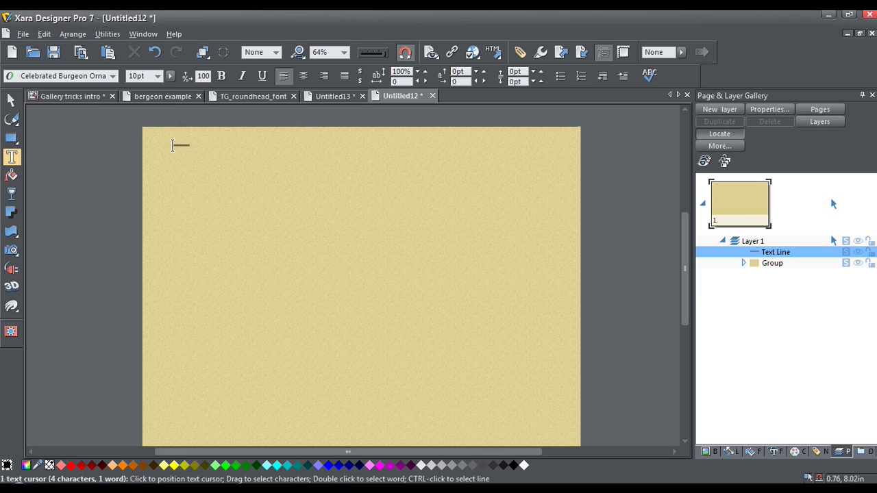
pyautogui.moveTo(173, 145); pyautogui.dragTo(195, 145)
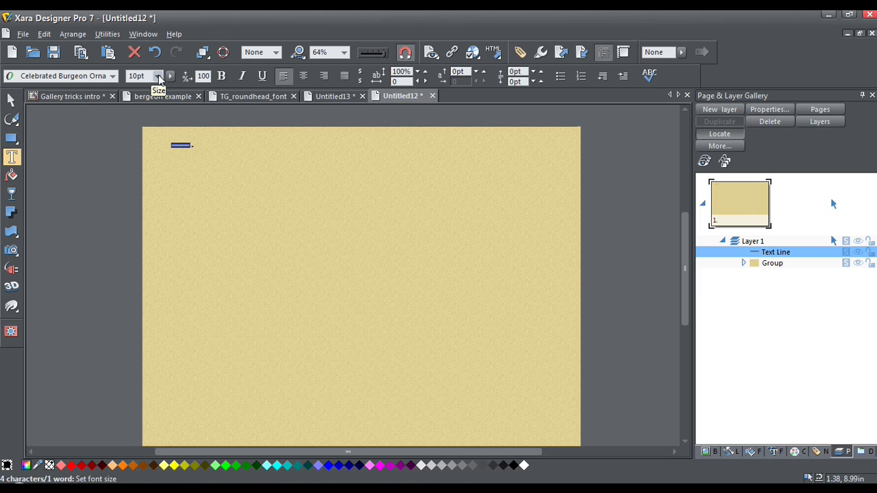
pyautogui.click(158, 76)
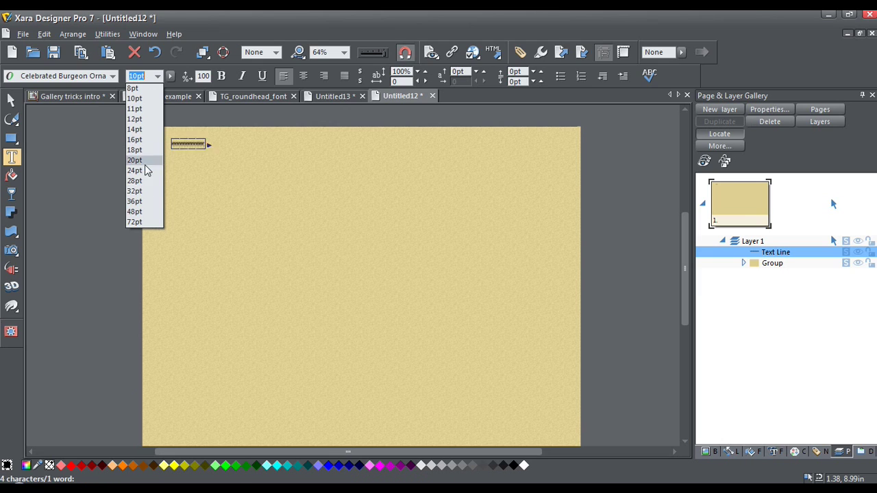
pyautogui.click(135, 222)
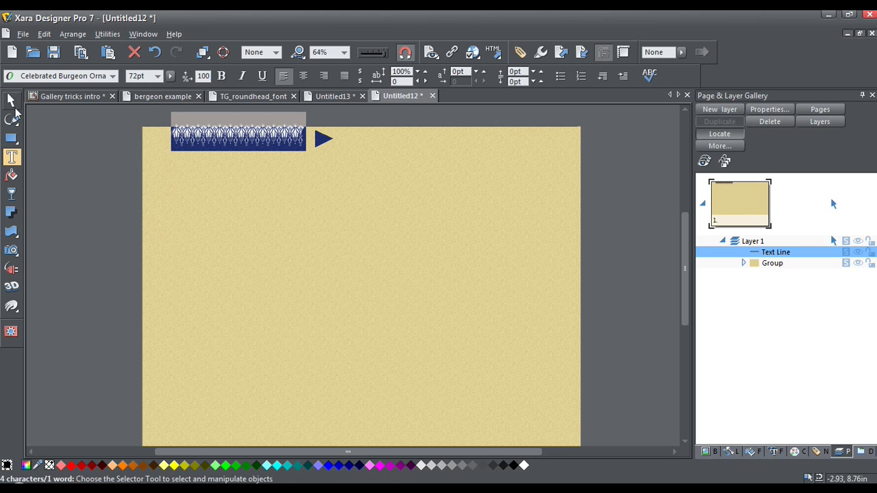
# - Nudge the ornament line into place and carry a copy toward the right
pyautogui.click(11, 101)
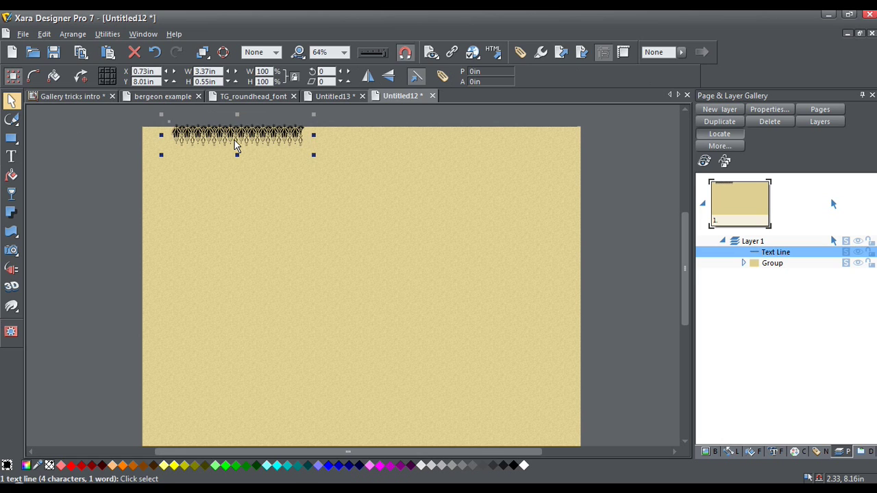
pyautogui.moveTo(235, 145); pyautogui.dragTo(229, 148)
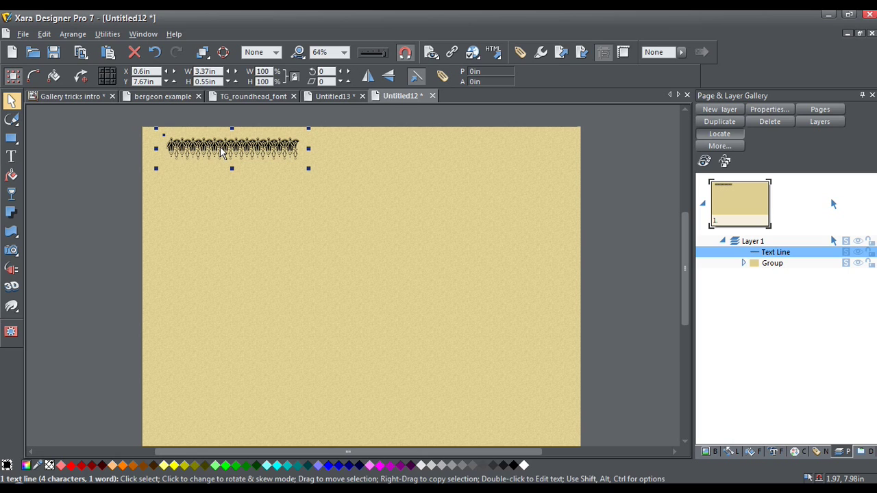
pyautogui.moveTo(220, 147); pyautogui.dragTo(396, 154)
# - Drop the right copy, flip it horizontally, and enlarge both ornament lines together
pyautogui.rightClick(395, 153)
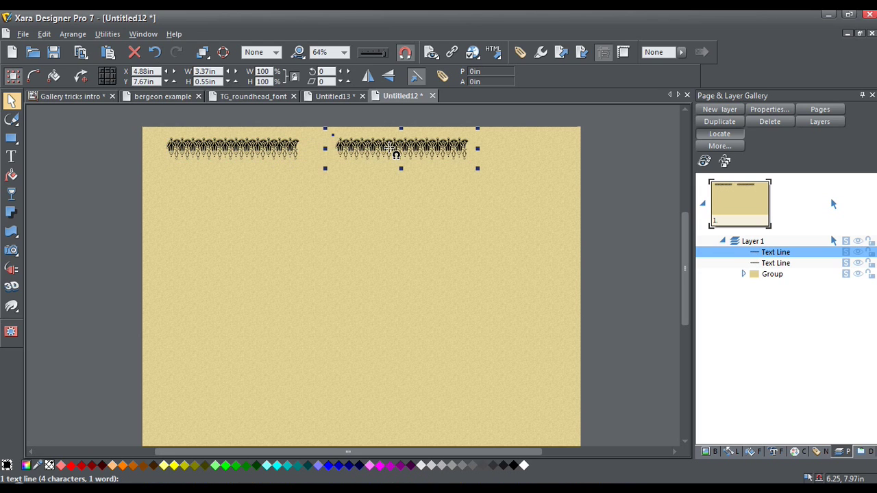
pyautogui.click(367, 75)
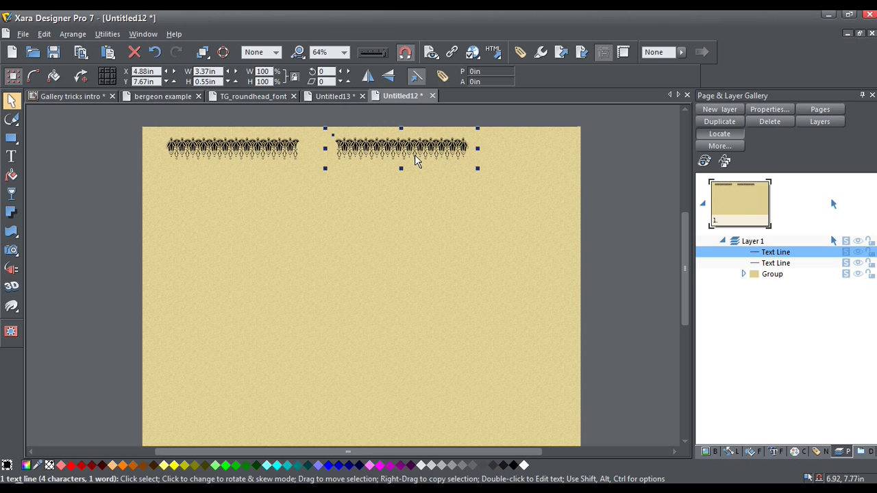
pyautogui.keyDown('shift'); pyautogui.click(209, 148); pyautogui.keyUp('shift')
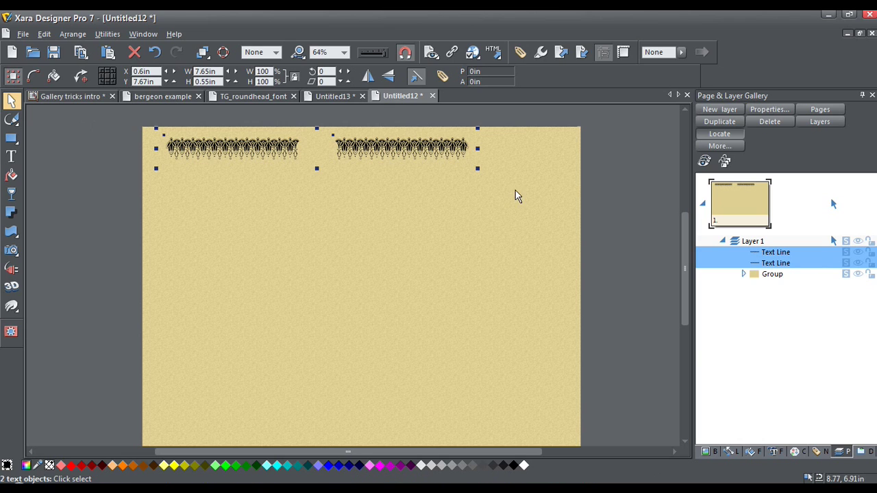
pyautogui.moveTo(476, 168); pyautogui.dragTo(466, 148)
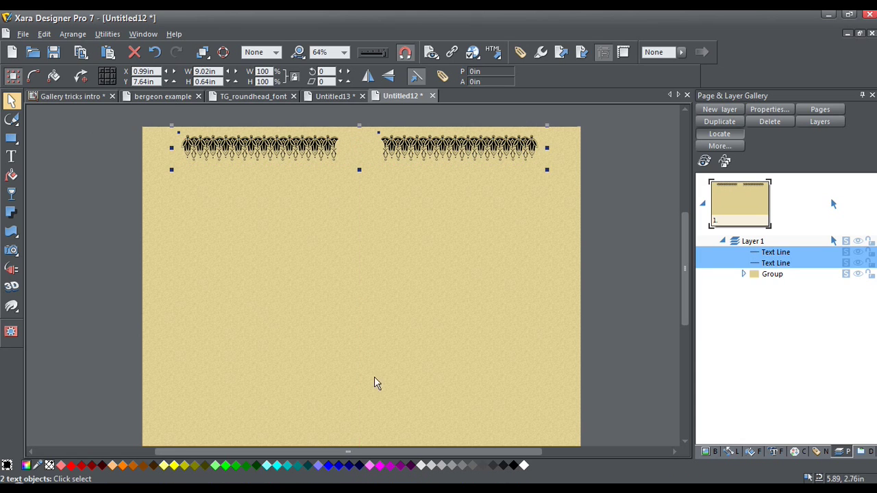
pyautogui.click(276, 272)
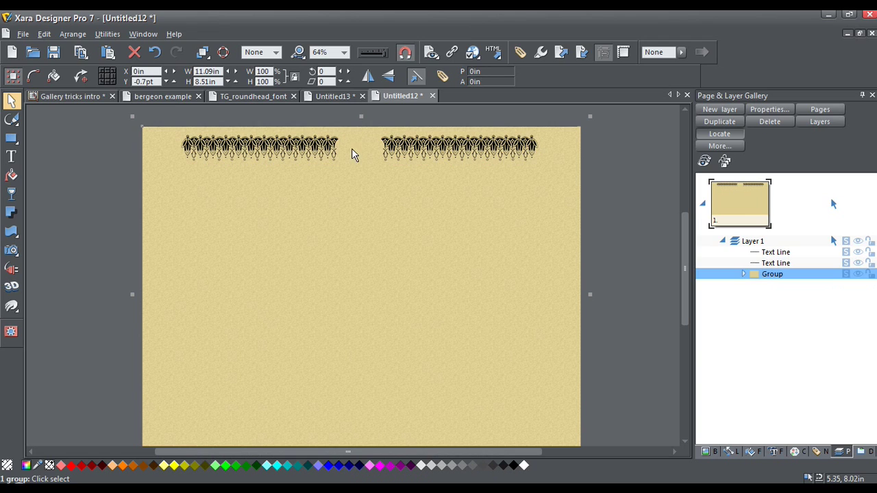
# - Type a single 'a' ornament glyph and move it between the two top borders
pyautogui.click(88, 202)
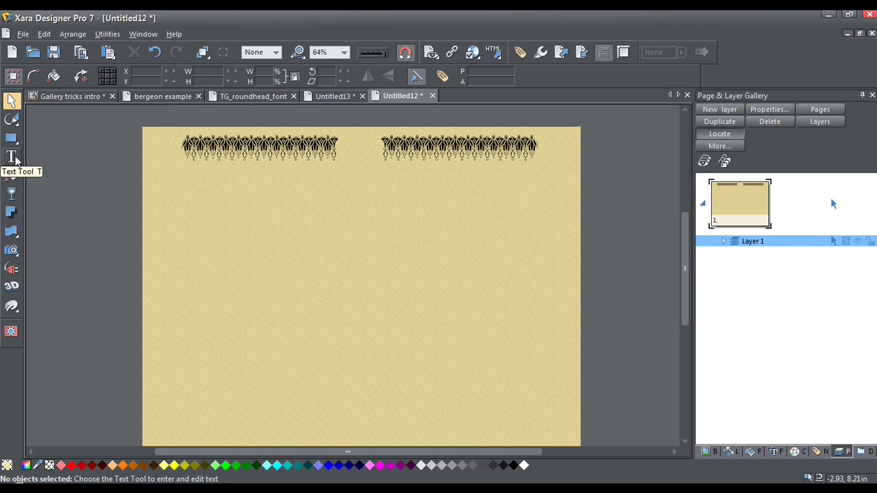
pyautogui.click(12, 157)
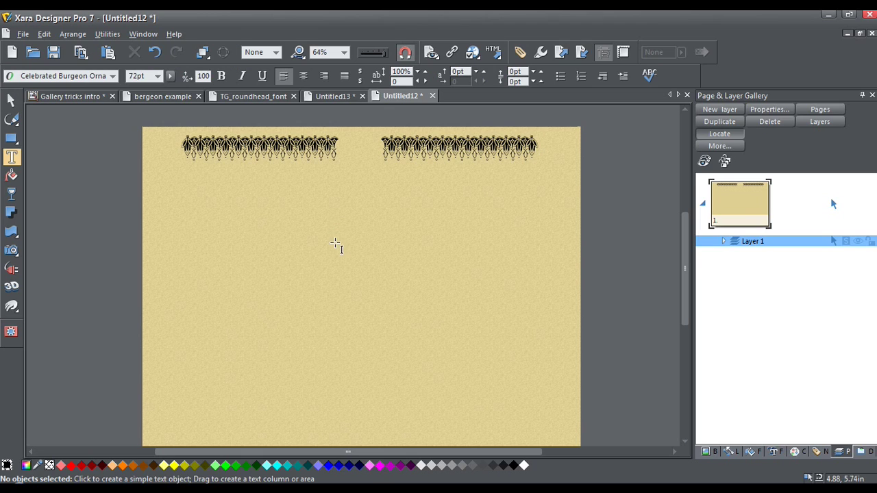
pyautogui.click(334, 250)
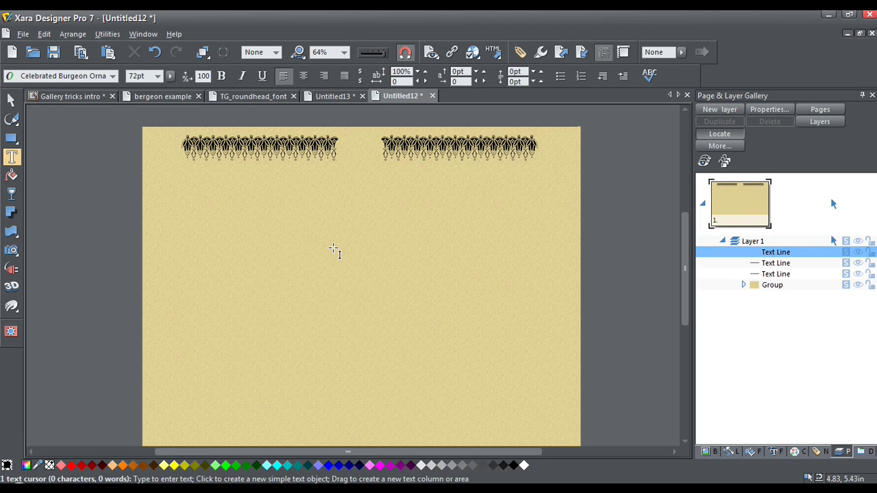
pyautogui.write('a')
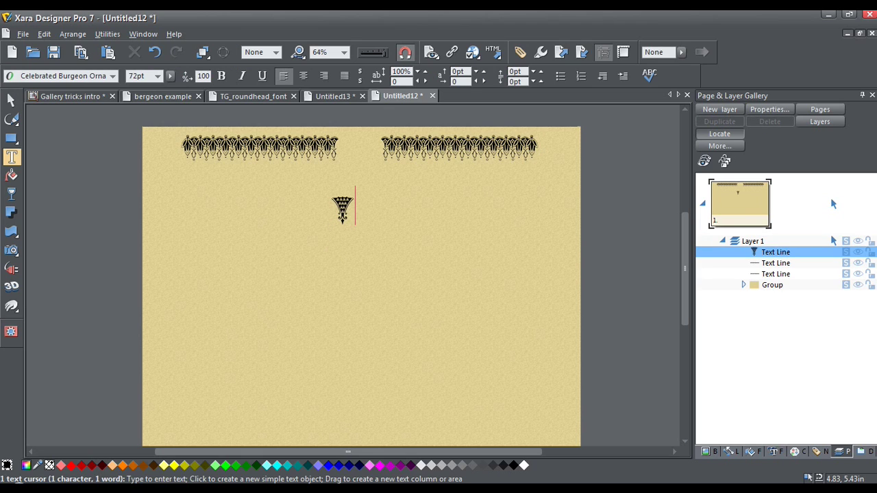
pyautogui.click(12, 102)
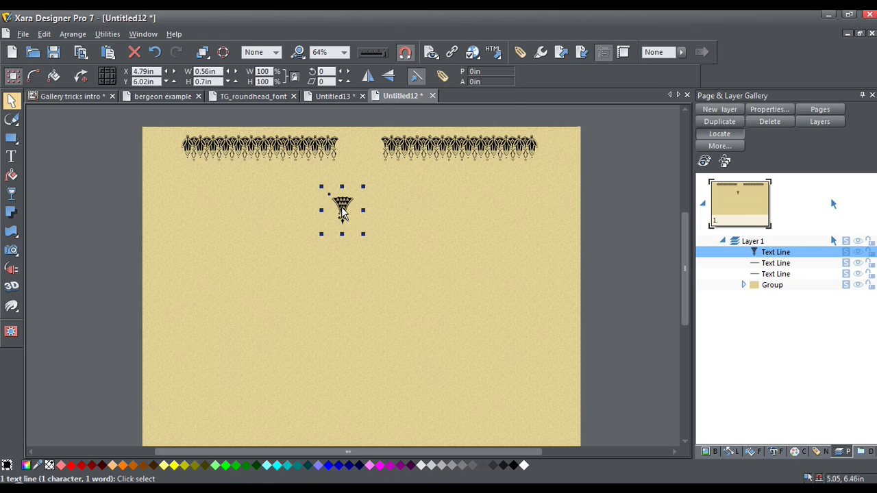
pyautogui.moveTo(342, 212); pyautogui.dragTo(360, 150)
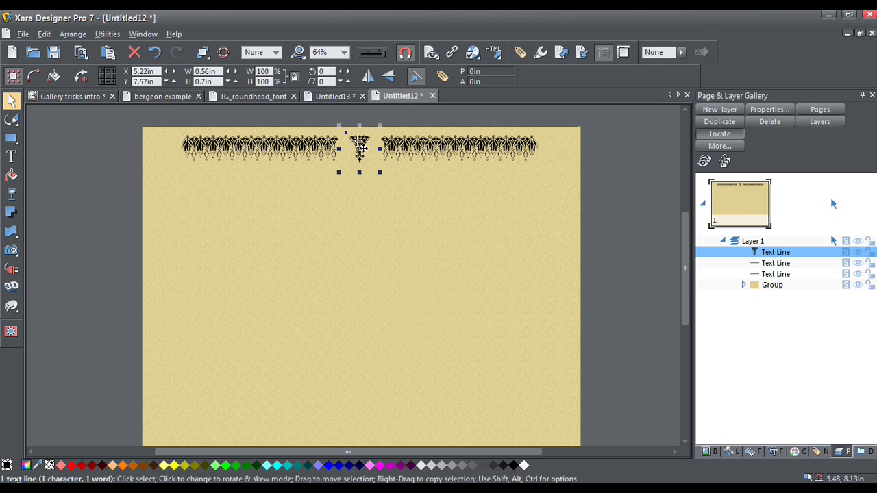
# - Copy the glyph to the border's left end, rotate it 47°, and nudge it into the corner
pyautogui.moveTo(359, 146); pyautogui.dragTo(165, 146)
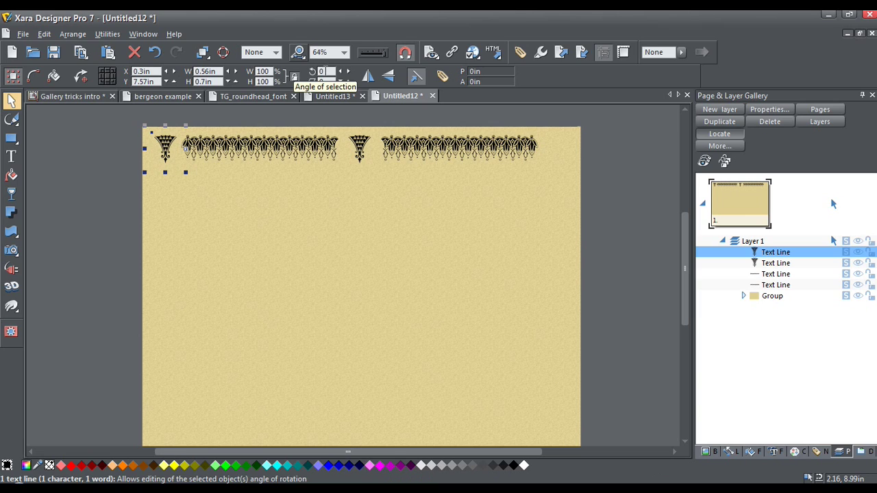
pyautogui.click(322, 72)
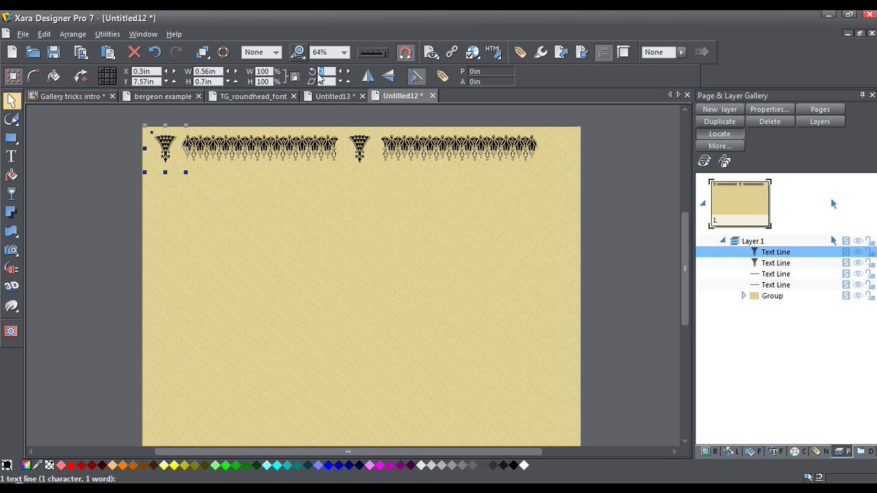
pyautogui.write('47')
pyautogui.press('Return')
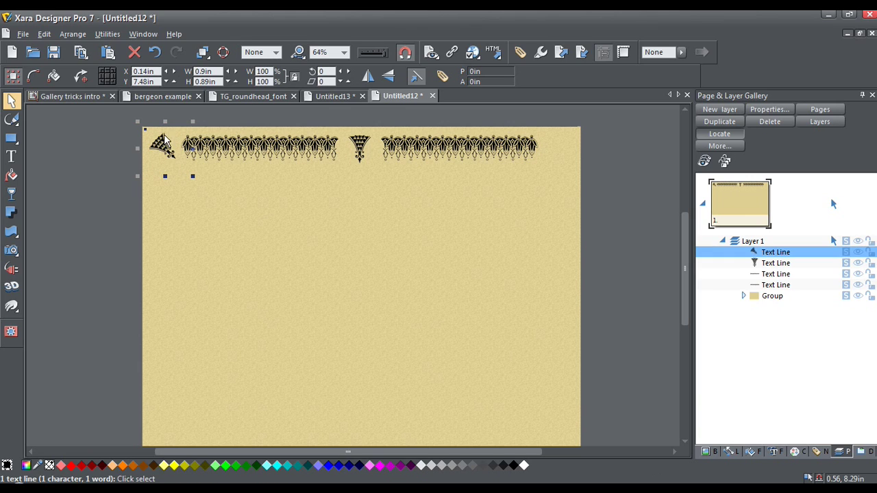
pyautogui.moveTo(163, 148); pyautogui.dragTo(169, 152)
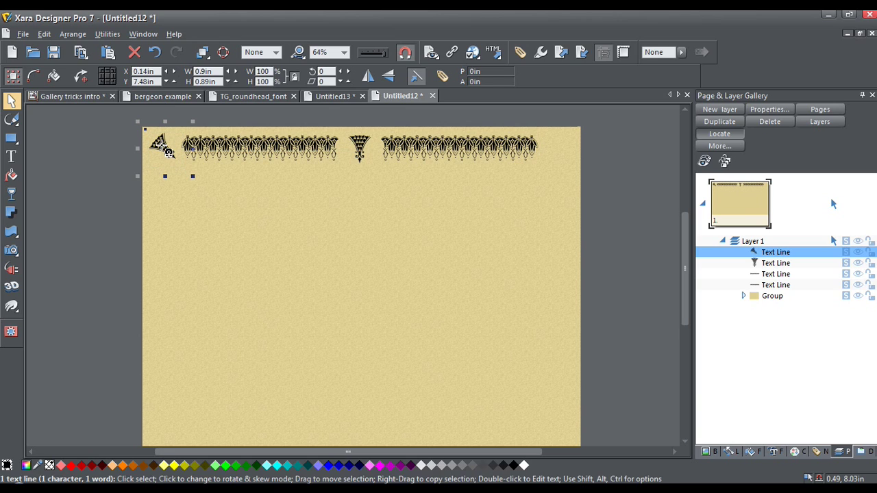
pyautogui.press('alt')
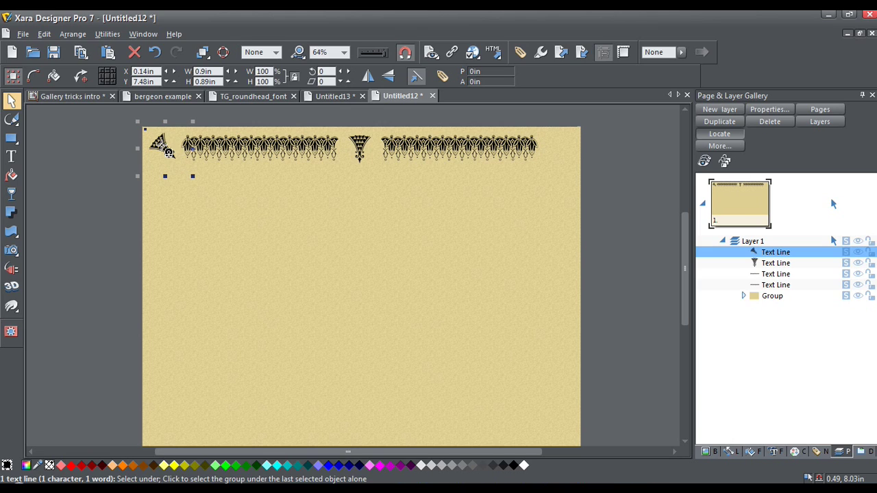
pyautogui.moveTo(170, 152); pyautogui.dragTo(169, 154)
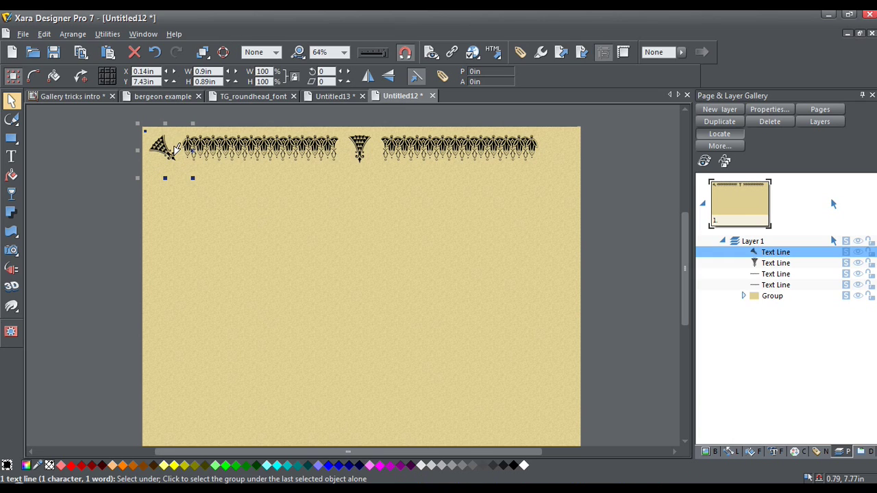
pyautogui.press('Right')
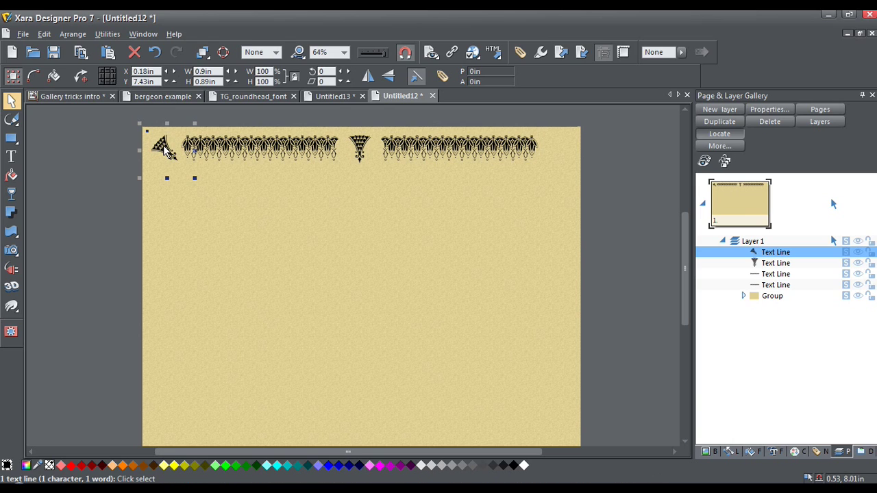
# - Copy the corner ornament to the top border's right end, mirror it horizontally, and nudge it left
pyautogui.moveTo(164, 151); pyautogui.dragTo(556, 151)
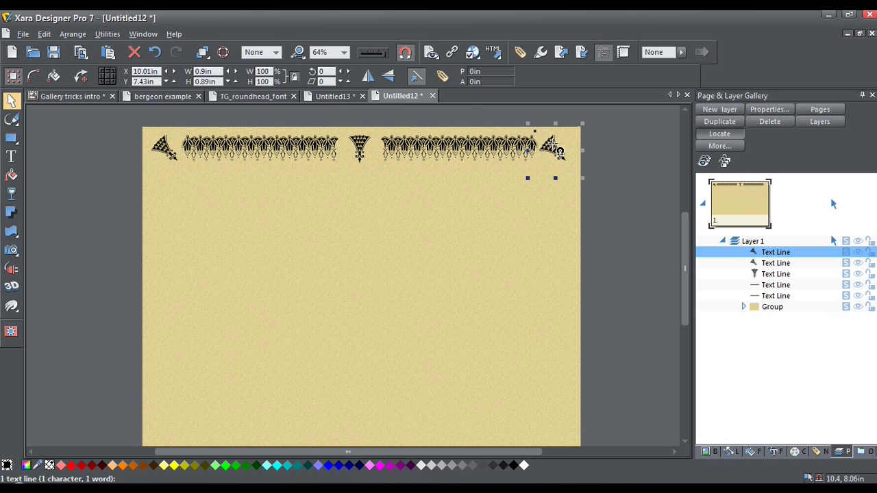
pyautogui.click(368, 78)
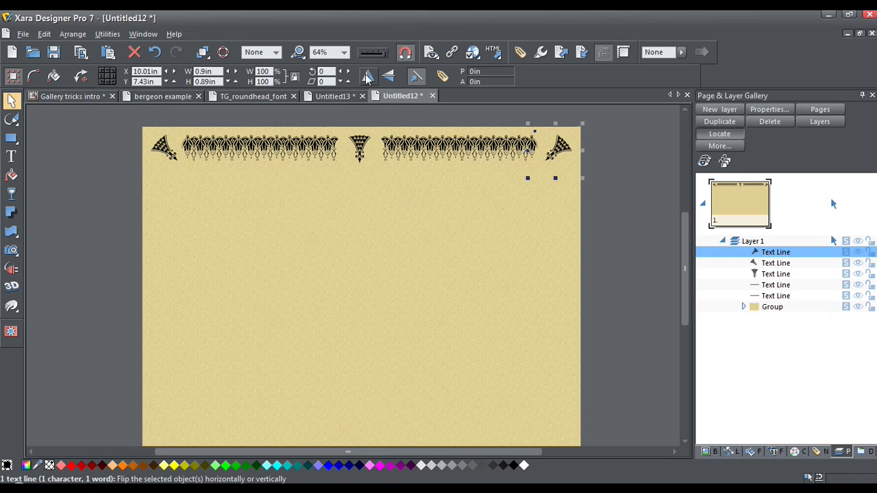
pyautogui.press('Left')
pyautogui.press('Left')
pyautogui.press('Left')
pyautogui.press('Left')
pyautogui.press('Left')
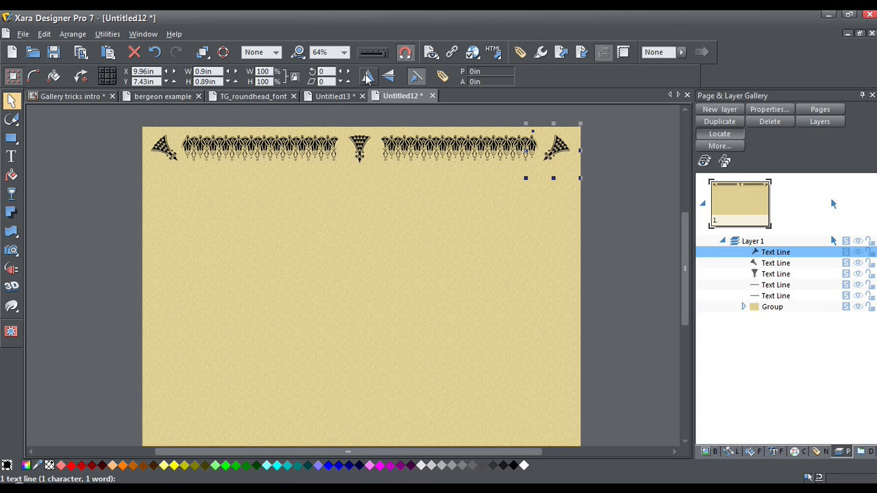
pyautogui.press('Left')
pyautogui.press('Left')
pyautogui.press('Left')
pyautogui.press('Left')
pyautogui.press('Left')
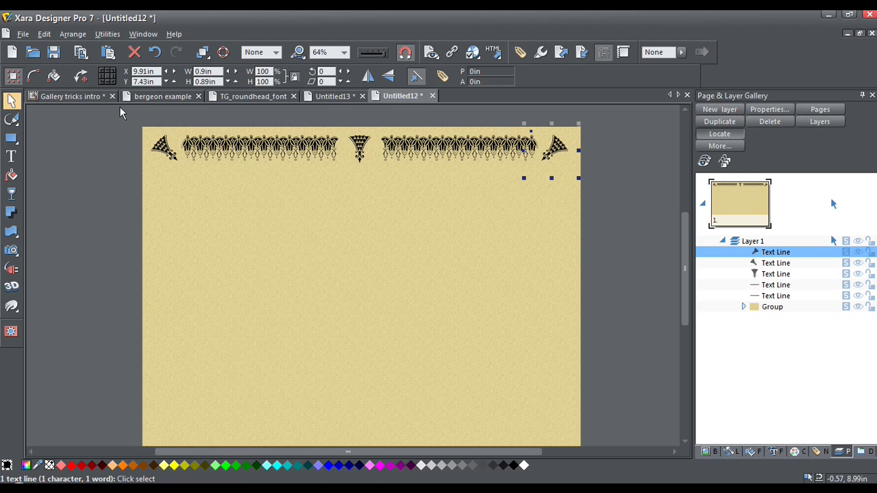
# - Select all five top border pieces and nudge them together into final position
pyautogui.moveTo(119, 106); pyautogui.dragTo(597, 194)
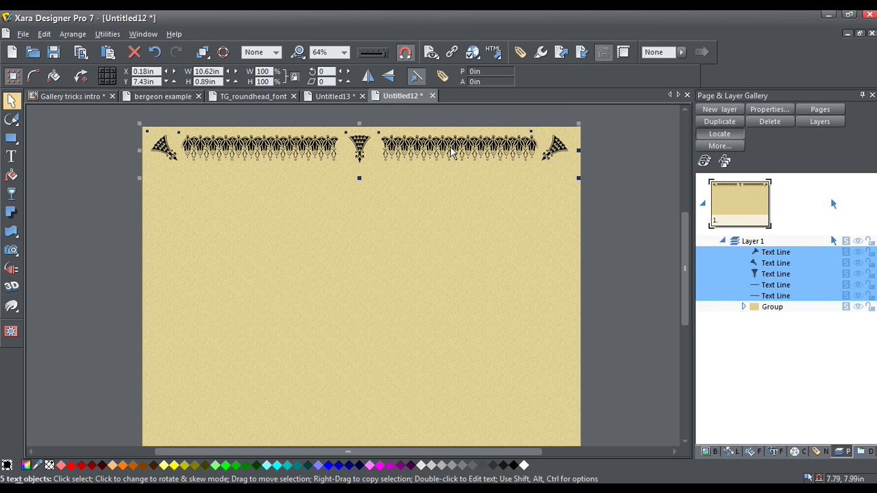
pyautogui.press('Right')
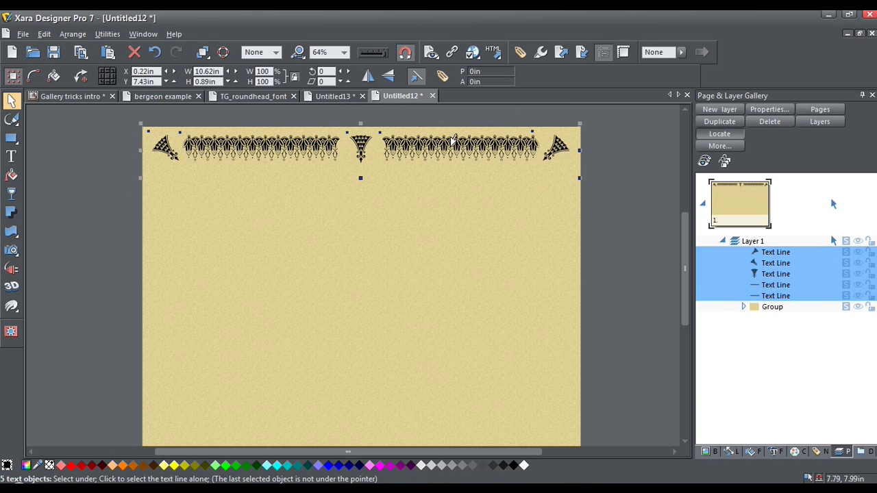
pyautogui.press('Left')
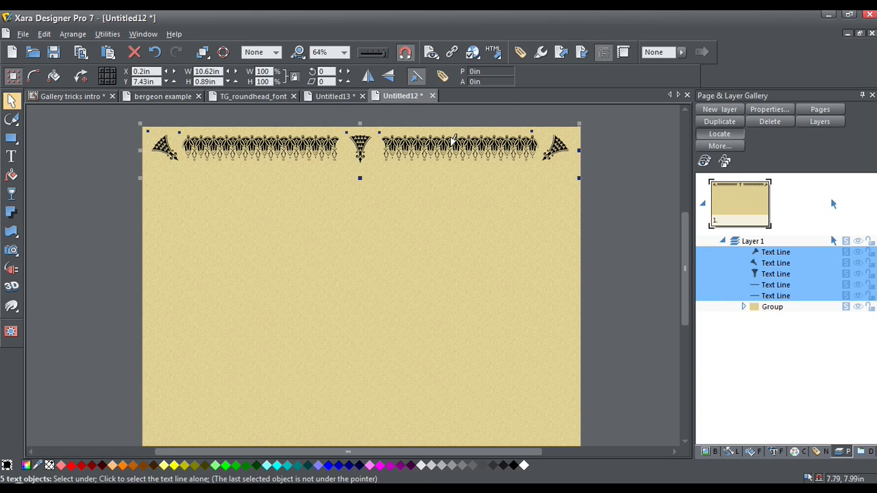
pyautogui.press('Down')
pyautogui.press('Down')
pyautogui.press('Down')
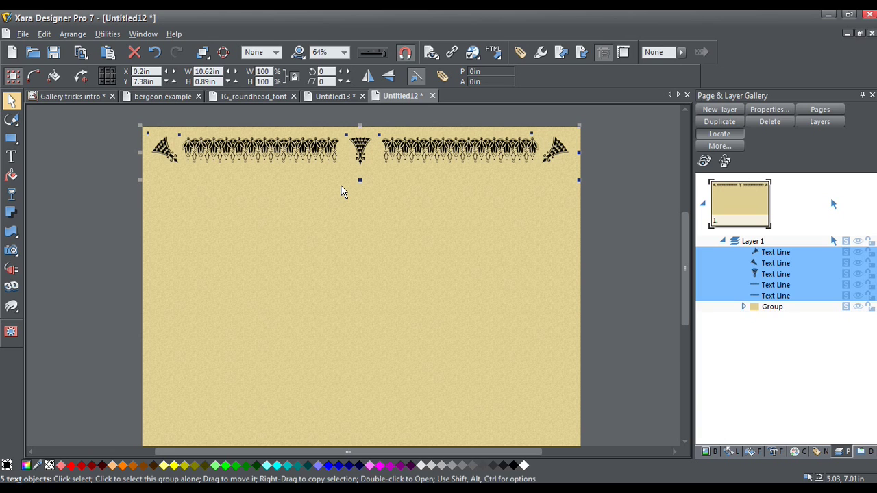
pyautogui.click(98, 206)
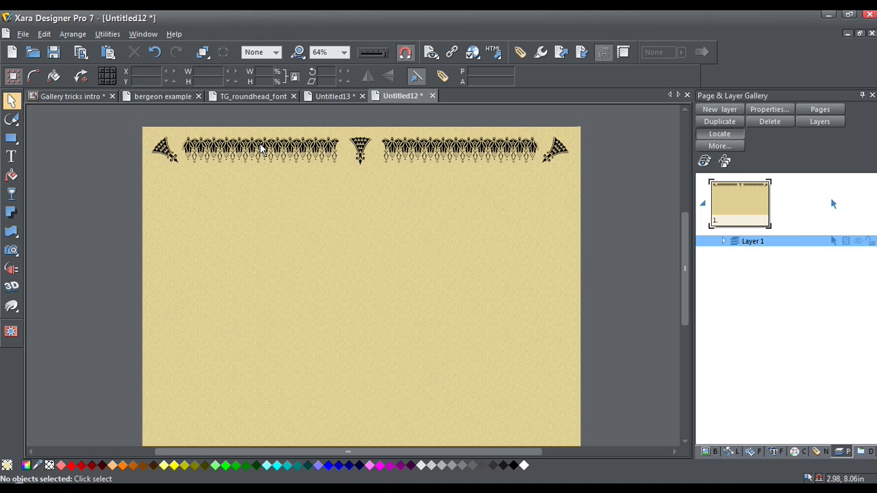
# - Copy the top ornament strip, rotate it 90° to vertical, and move it to the left edge
pyautogui.moveTo(261, 148); pyautogui.dragTo(260, 237)
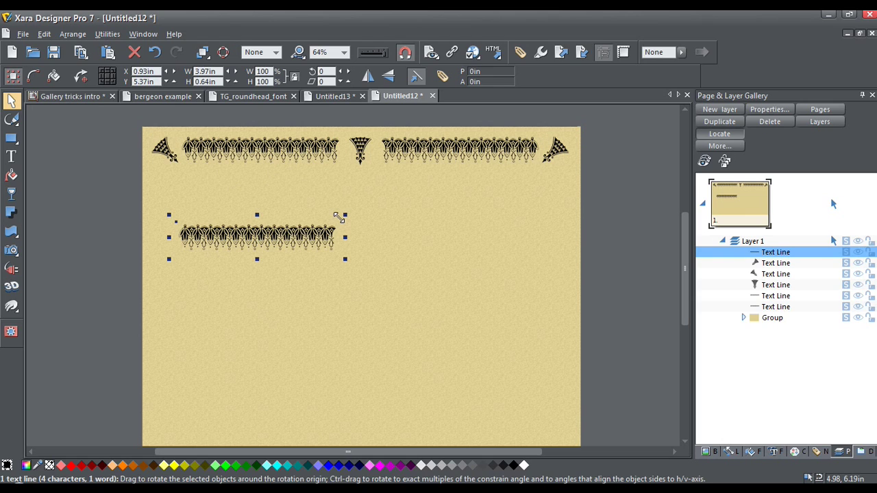
pyautogui.moveTo(339, 217); pyautogui.dragTo(253, 185)
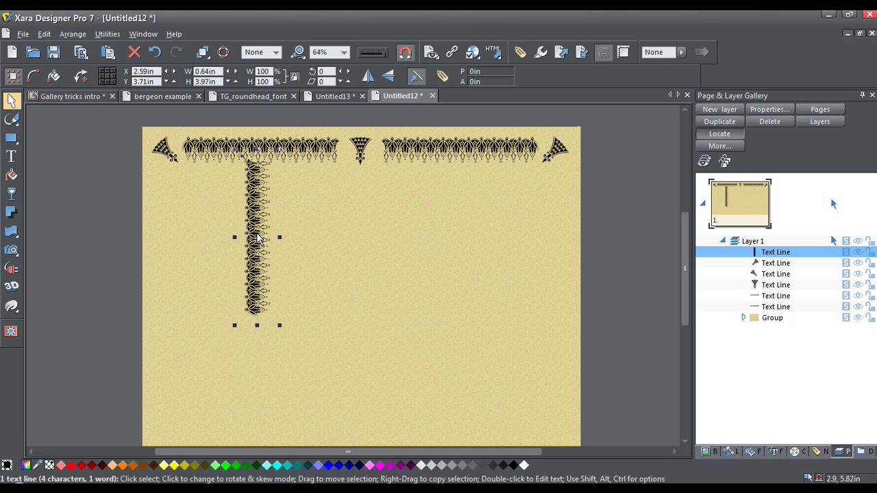
pyautogui.moveTo(259, 233); pyautogui.dragTo(171, 263)
# - Type two extra 'a' characters into the vertical ornament strip to lengthen it
pyautogui.click(16, 160)
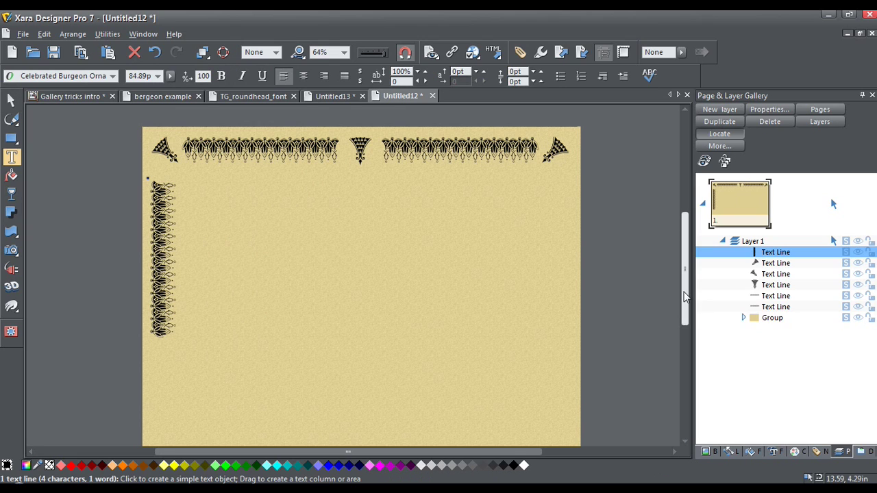
pyautogui.moveTo(683, 292); pyautogui.dragTo(688, 314)
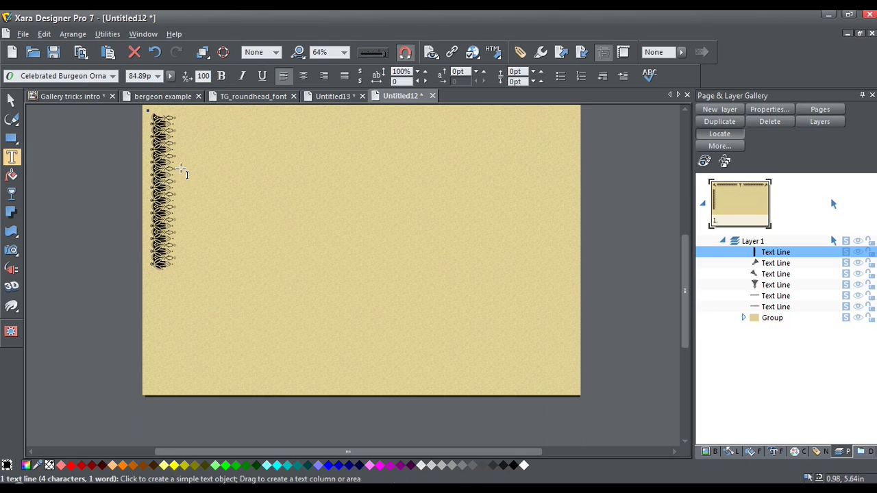
pyautogui.click(165, 132)
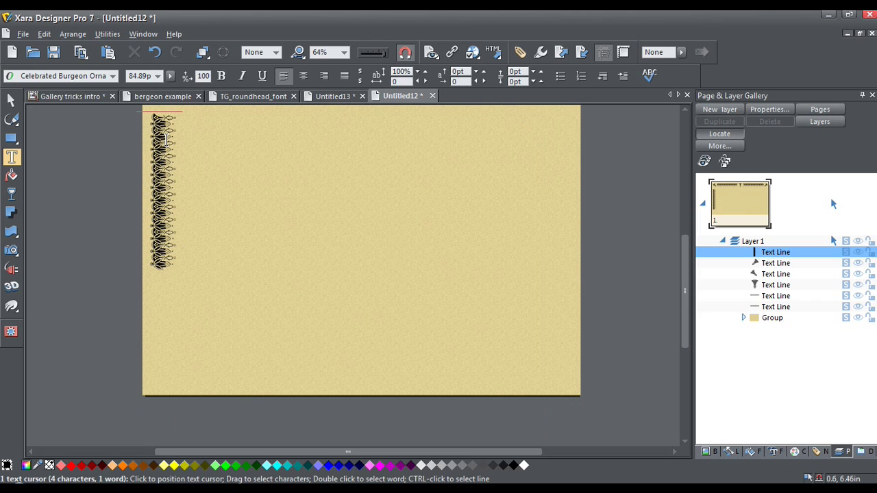
pyautogui.write('aa')
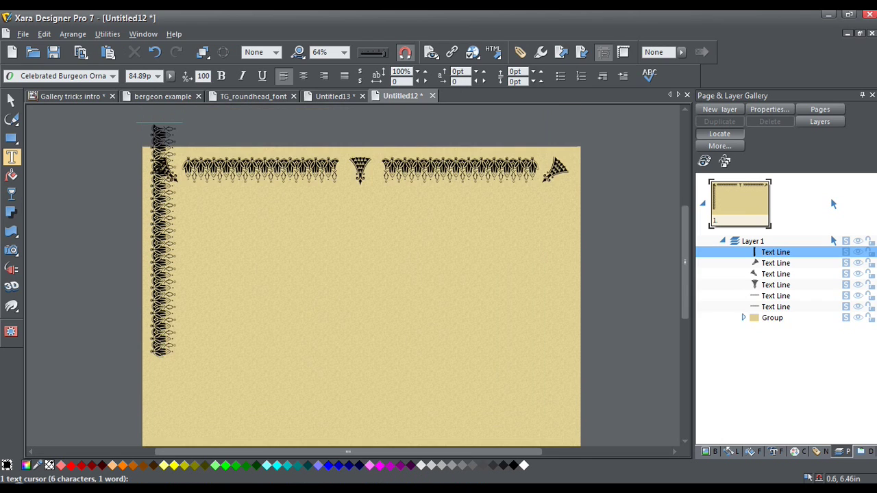
# - Move the lengthened strip down to sit directly beneath the top-left corner ornament
pyautogui.click(10, 101)
pyautogui.moveTo(164, 213); pyautogui.dragTo(168, 276)
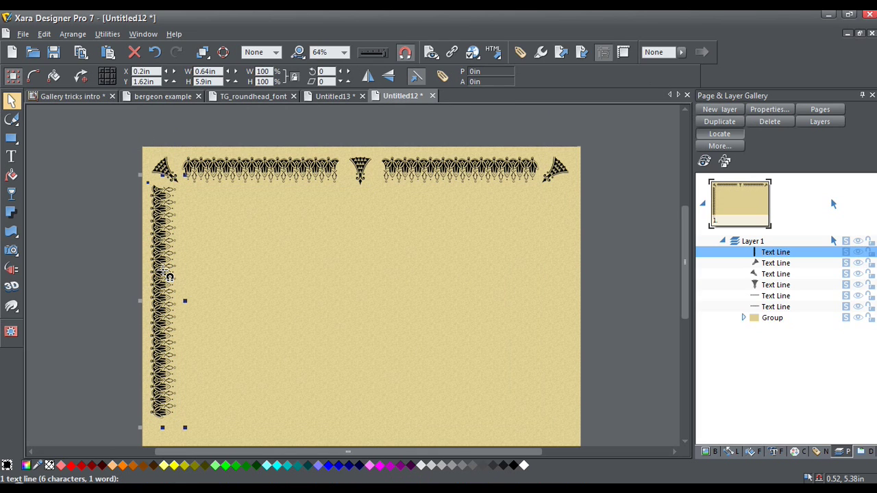
pyautogui.scroll(-2, 685, 308)
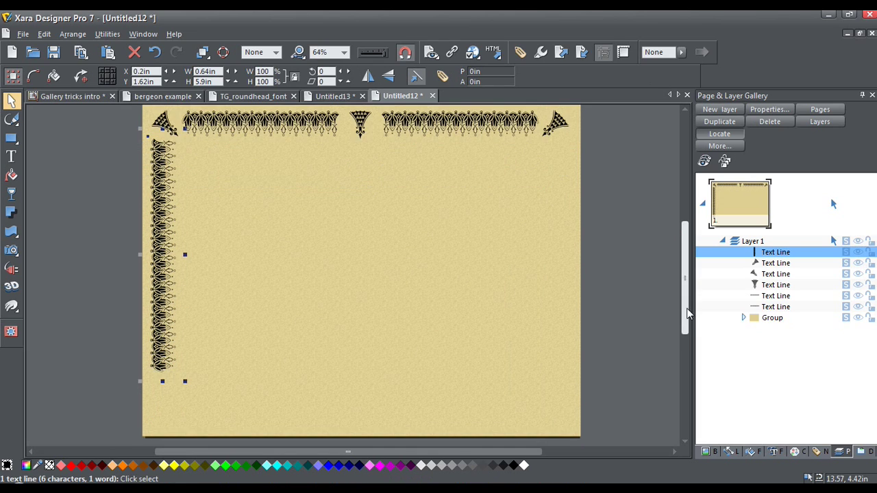
pyautogui.scroll(-1, 688, 314)
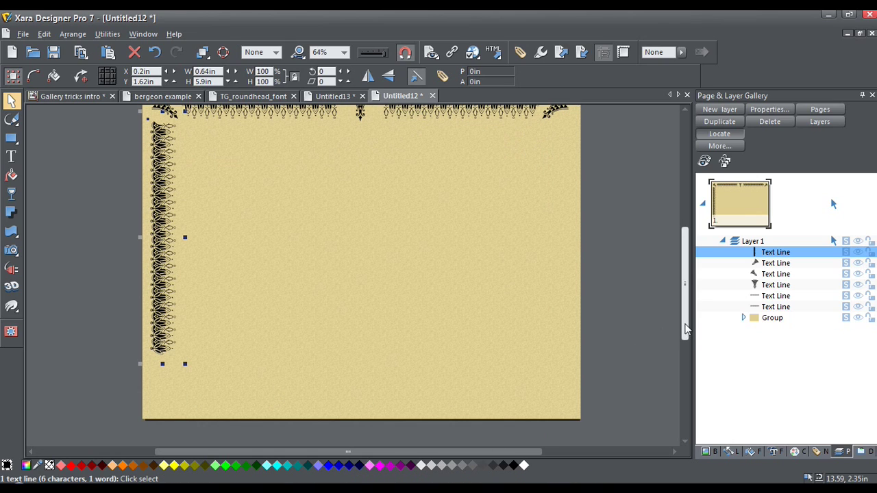
pyautogui.scroll(1, 685, 322)
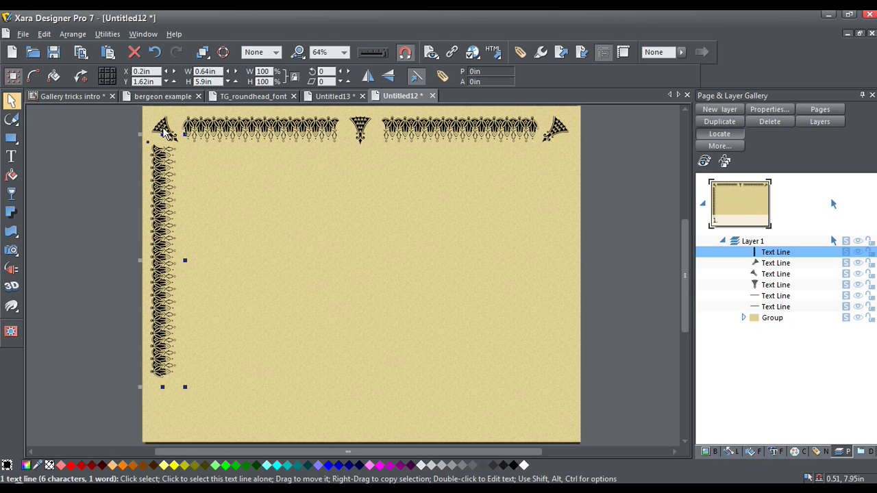
# - Copy the top-left corner ornament to the bottom-left, flip it vertically, and nudge it up under the strip
pyautogui.moveTo(164, 132); pyautogui.dragTo(170, 405)
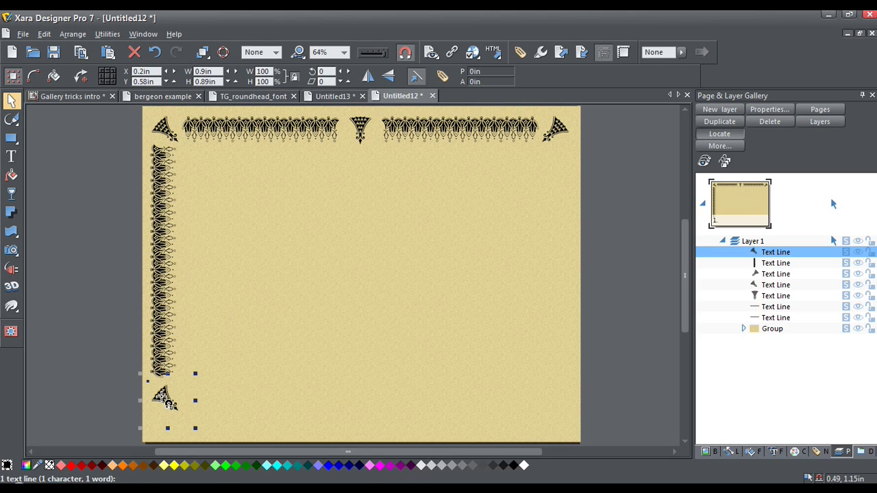
pyautogui.click(392, 81)
pyautogui.moveTo(161, 407); pyautogui.dragTo(165, 402)
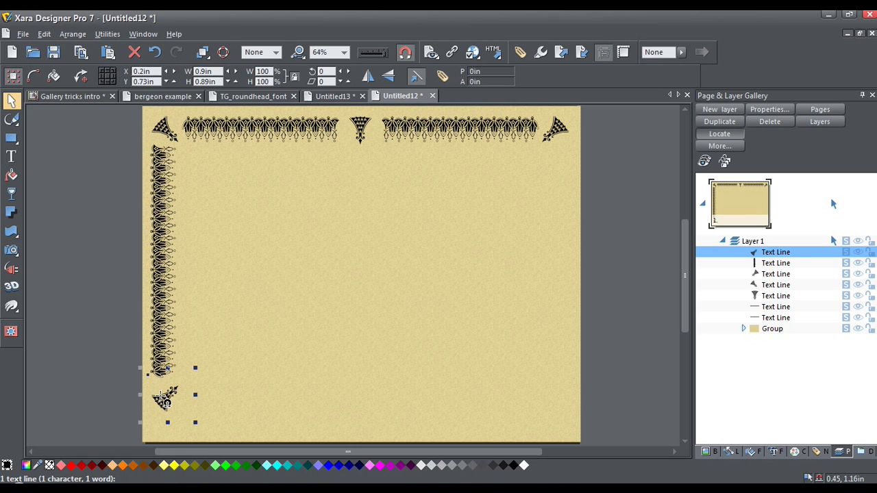
pyautogui.press('Up')
pyautogui.press('Up')
pyautogui.press('Up')
pyautogui.press('Up')
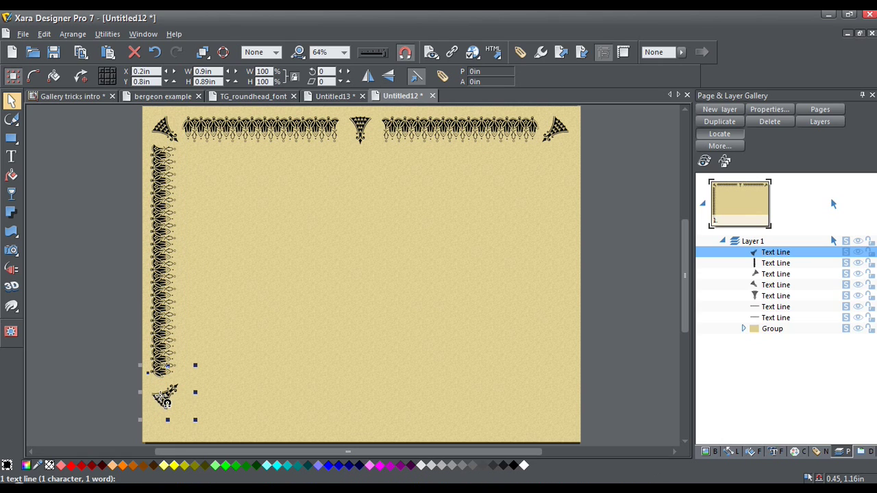
pyautogui.press('Up')
pyautogui.press('Up')
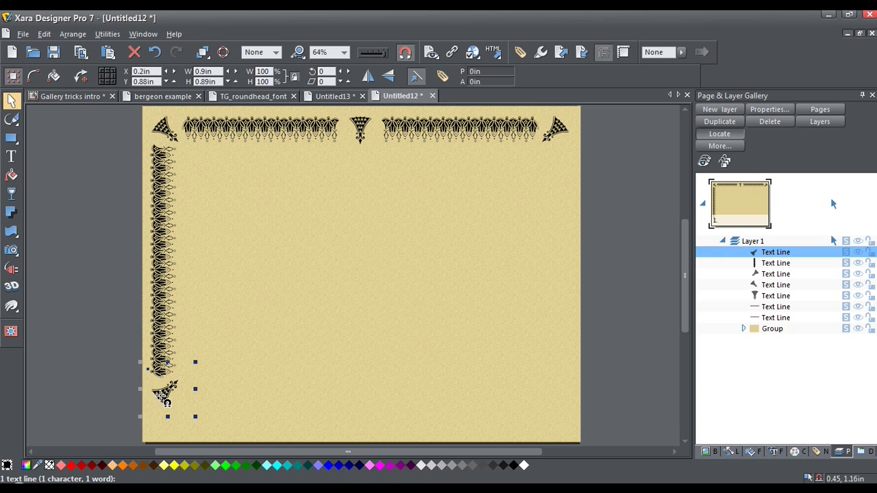
pyautogui.press('Up')
# - Select the top border's two strips, centre piece and right corner, leaving out the left corner
pyautogui.press('alt')
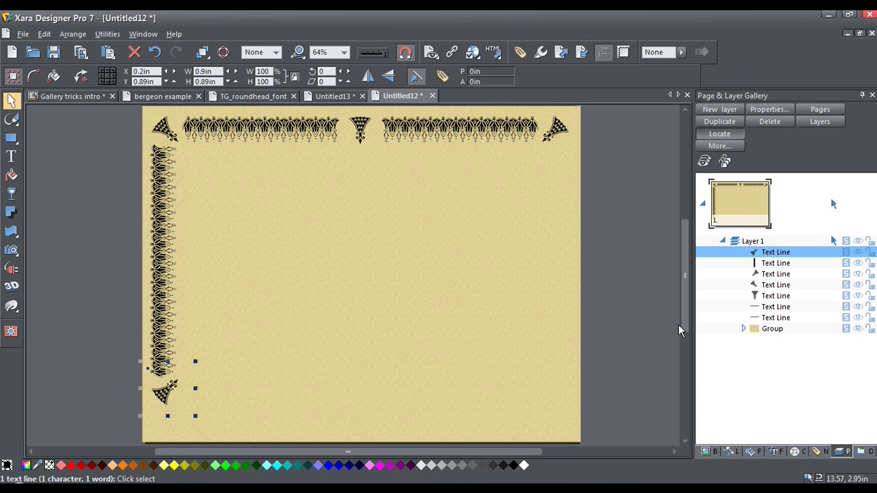
pyautogui.moveTo(687, 324); pyautogui.dragTo(687, 318)
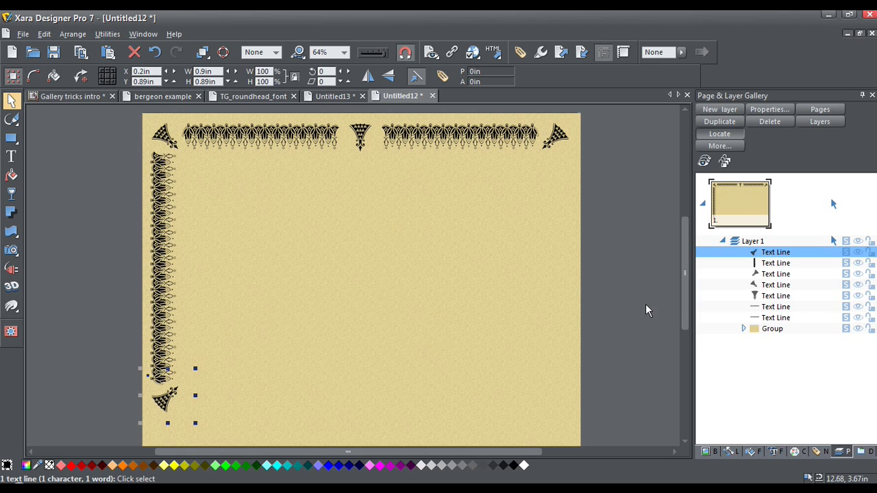
pyautogui.moveTo(687, 321); pyautogui.dragTo(687, 317)
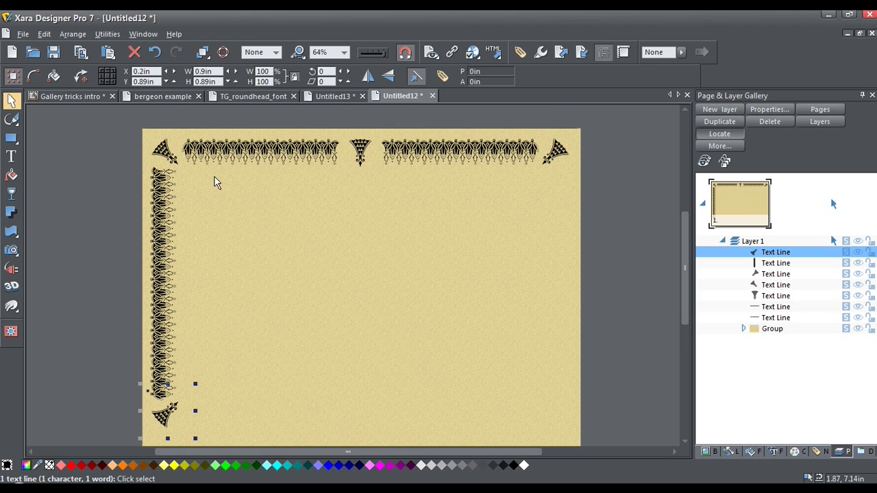
pyautogui.moveTo(172, 110); pyautogui.dragTo(606, 220)
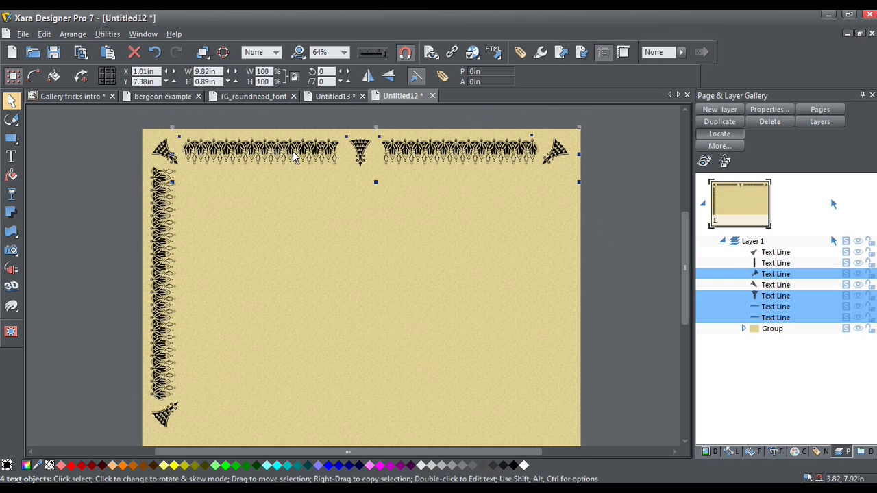
# - Copy the selected top border pieces to the page bottom and flip them vertically
pyautogui.moveTo(294, 157); pyautogui.dragTo(299, 414)
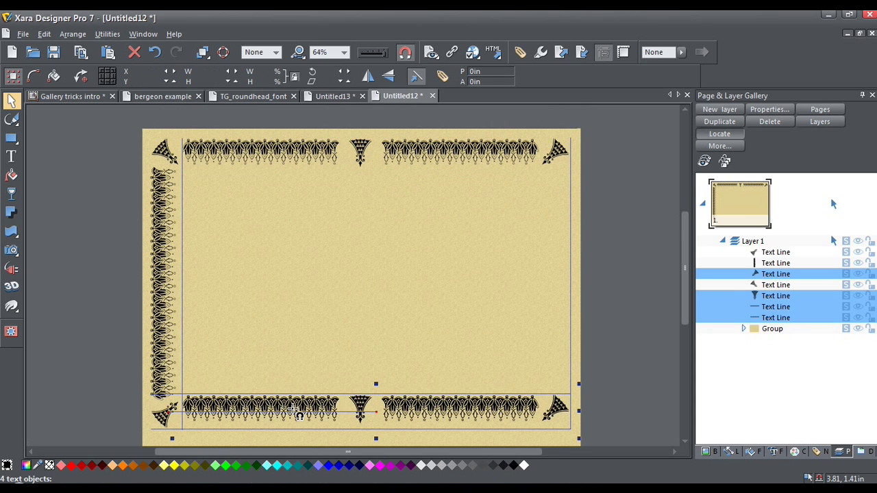
pyautogui.click(388, 80)
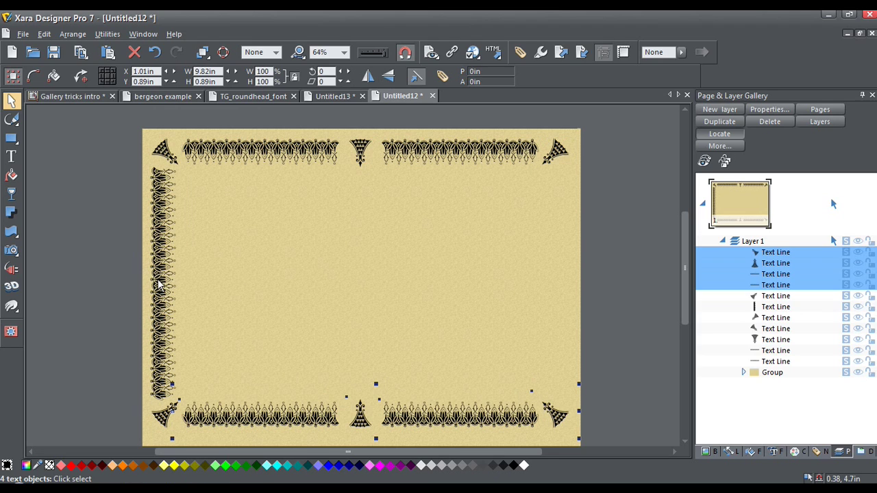
# - Copy the left border to the right edge, mirror it horizontally, and nudge it into place
pyautogui.moveTo(158, 285); pyautogui.dragTo(550, 287)
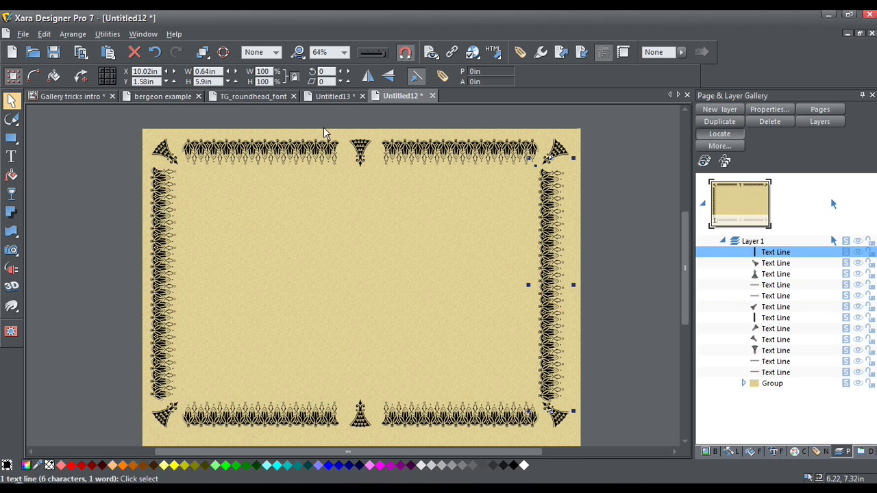
pyautogui.click(369, 76)
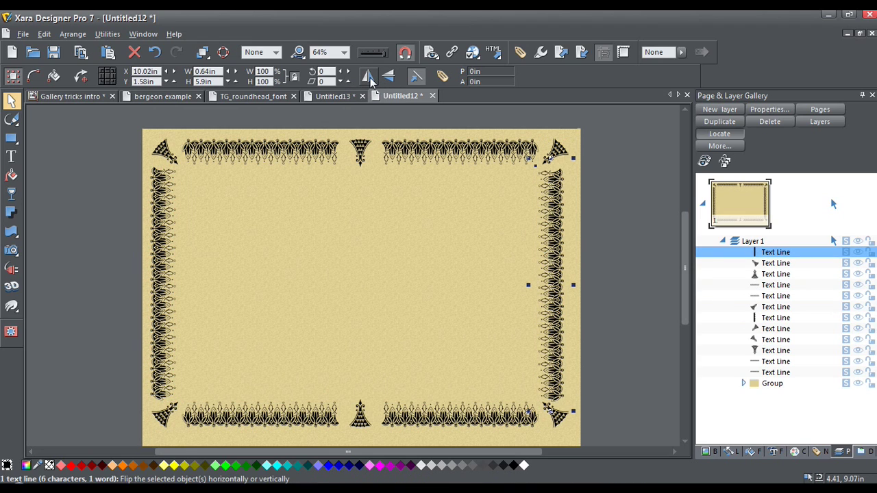
pyautogui.moveTo(552, 299); pyautogui.dragTo(562, 305)
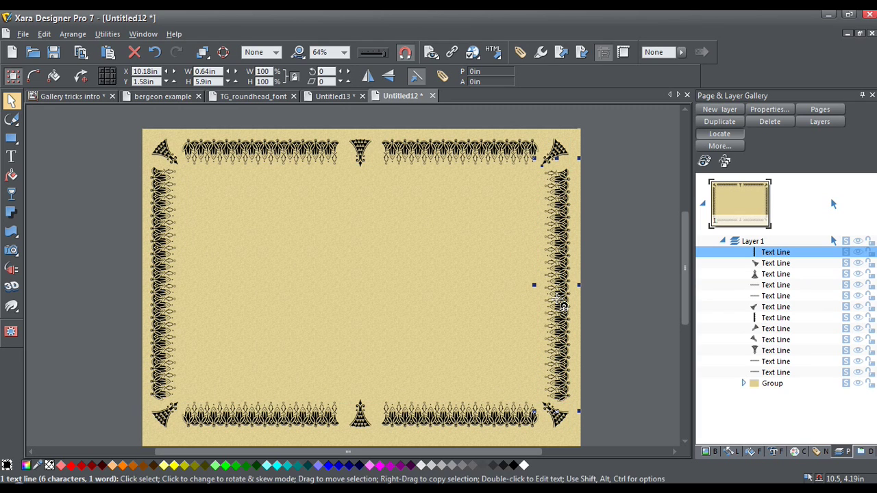
pyautogui.press('alt')
pyautogui.hotkey('alt', 'Up')
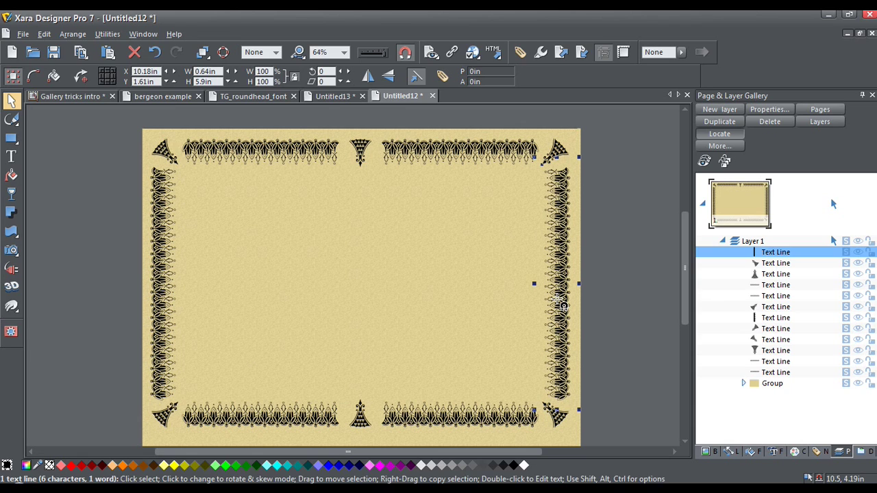
pyautogui.scroll(-1, 685, 313)
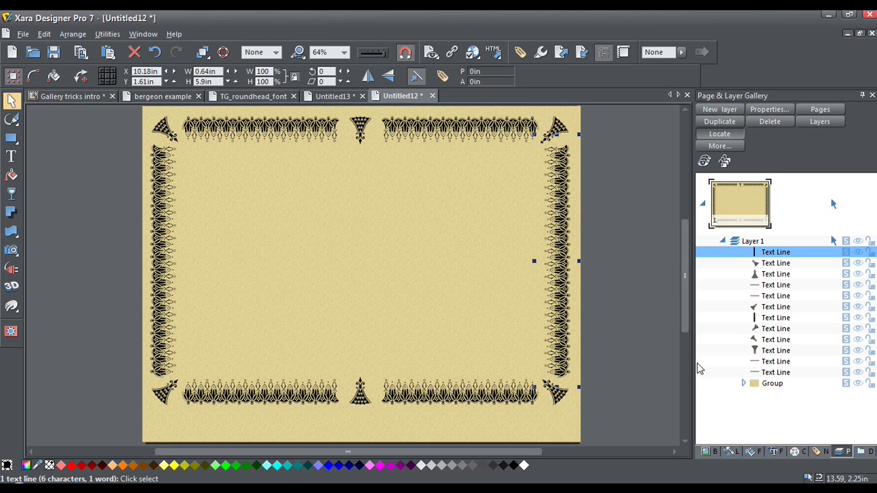
pyautogui.scroll(1, 682, 316)
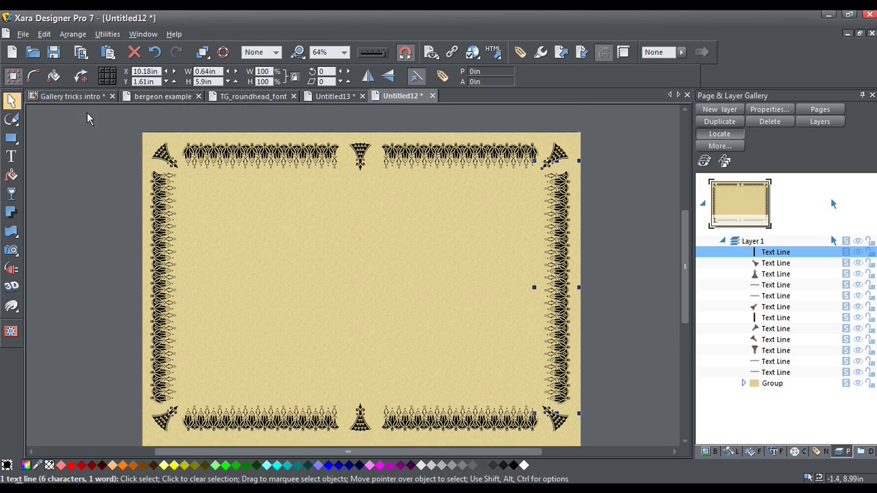
# - Select all twelve border pieces, shift them three nudges down together, then deselect
pyautogui.moveTo(87, 113); pyautogui.dragTo(633, 422)
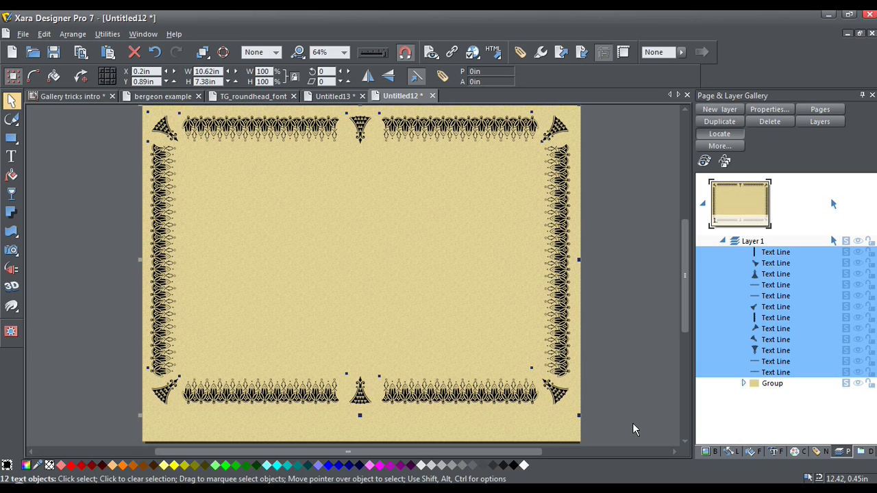
pyautogui.press('Down')
pyautogui.press('Down')
pyautogui.press('Down')
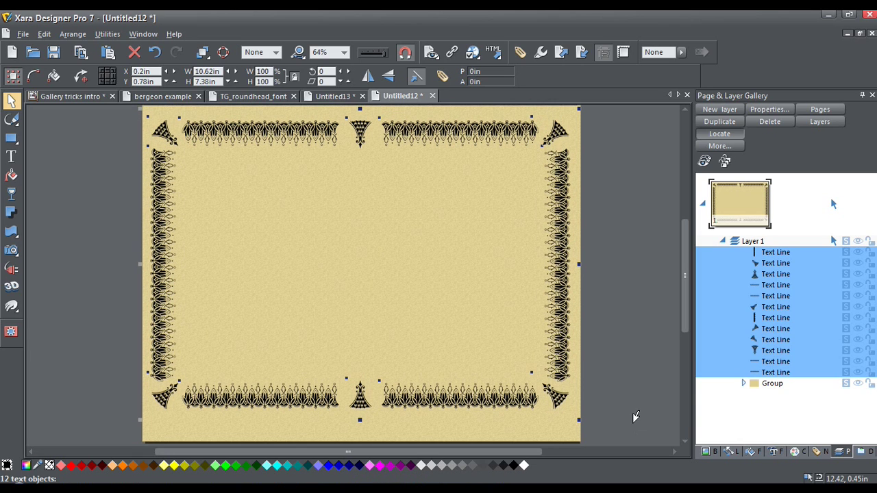
pyautogui.press('Down')
pyautogui.press('Down')
pyautogui.press('Down')
pyautogui.press('Down')
pyautogui.press('Down')
pyautogui.press('Down')
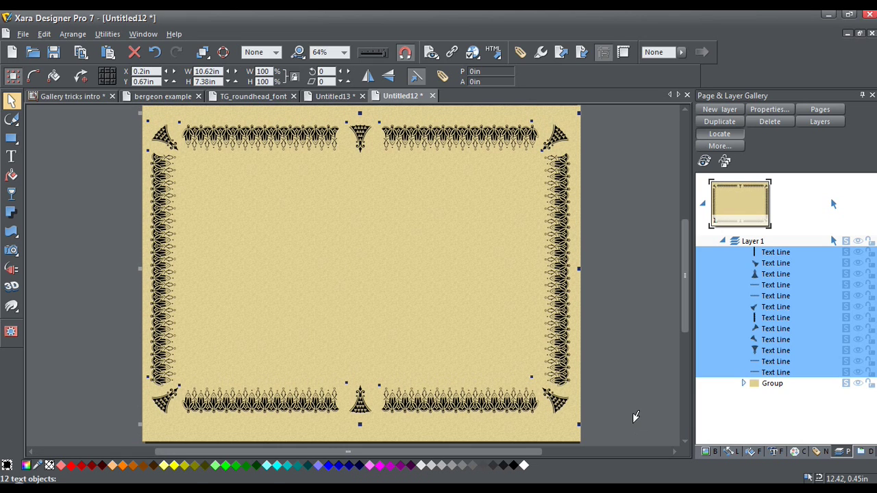
pyautogui.press('Down')
pyautogui.press('Down')
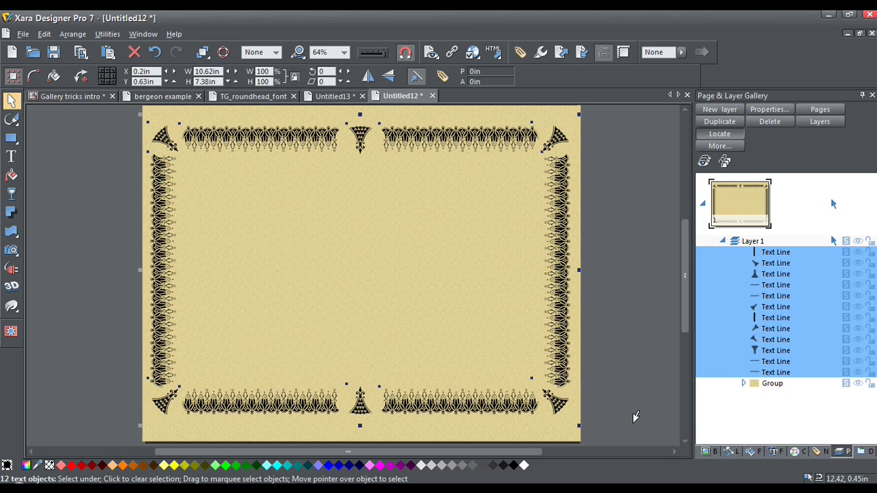
pyautogui.click(668, 347)
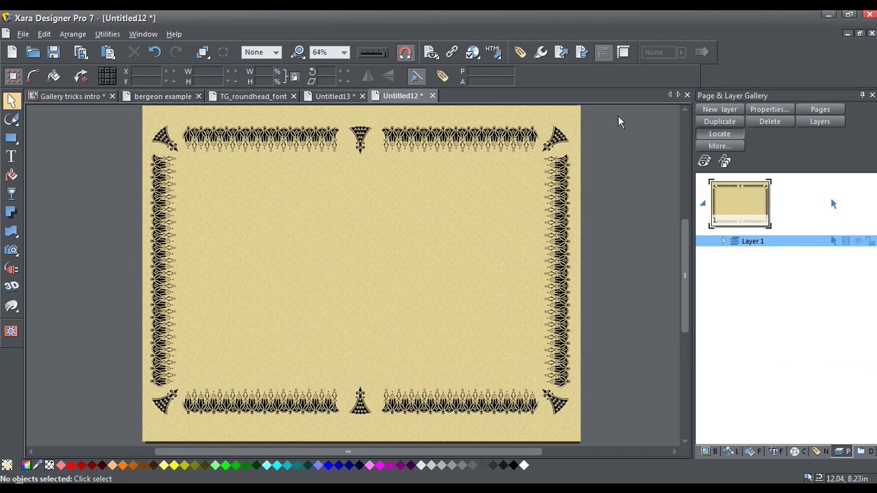
# - Select the right-side border pieces and nudge them slightly left
pyautogui.moveTo(685, 252); pyautogui.dragTo(686, 242)
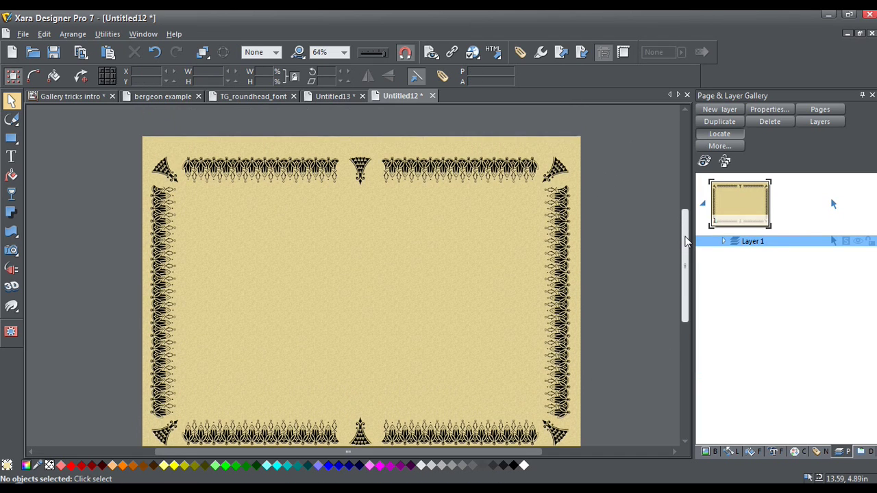
pyautogui.moveTo(630, 120); pyautogui.dragTo(528, 407)
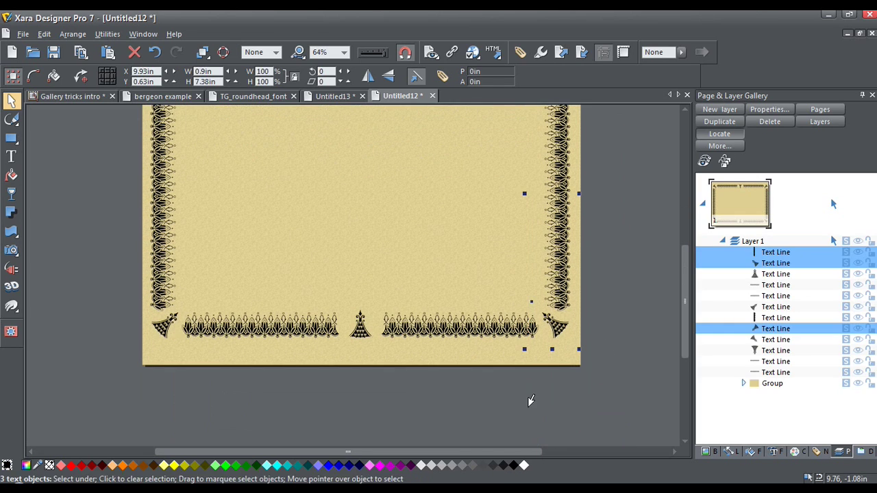
pyautogui.press('Left')
pyautogui.press('Left')
pyautogui.press('Left')
pyautogui.press('Left')
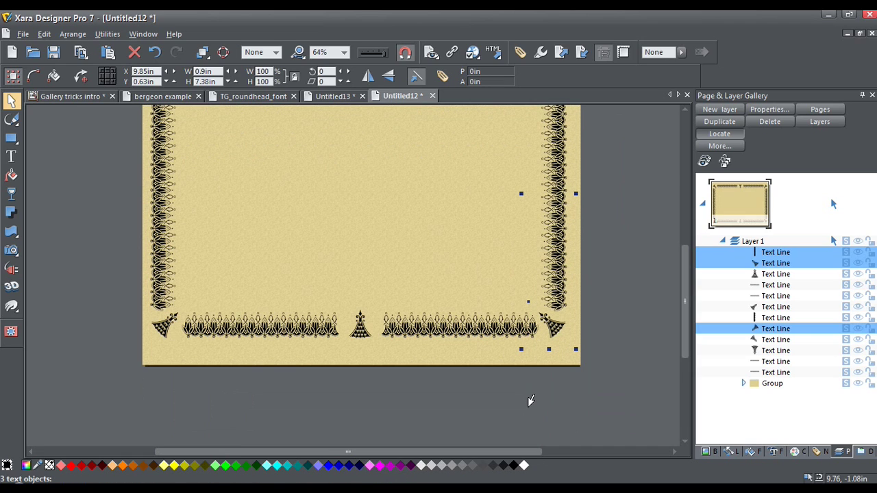
pyautogui.press('Right')
pyautogui.press('Right')
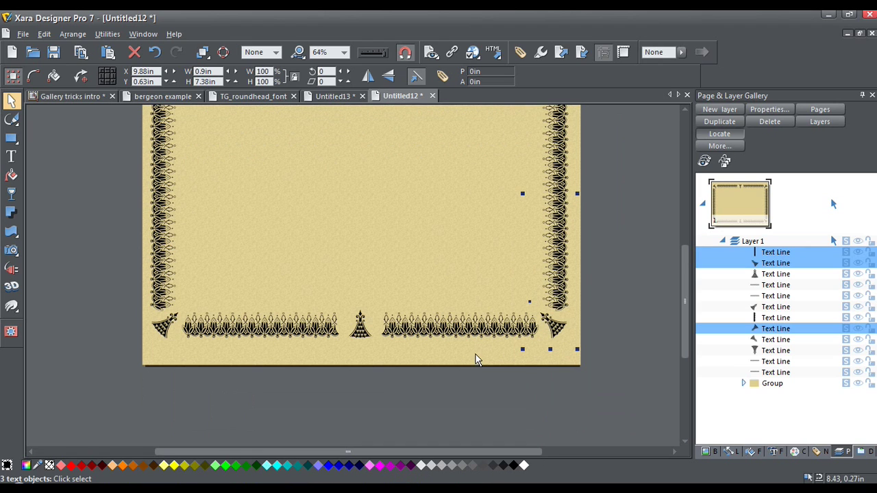
pyautogui.moveTo(685, 337); pyautogui.dragTo(685, 315)
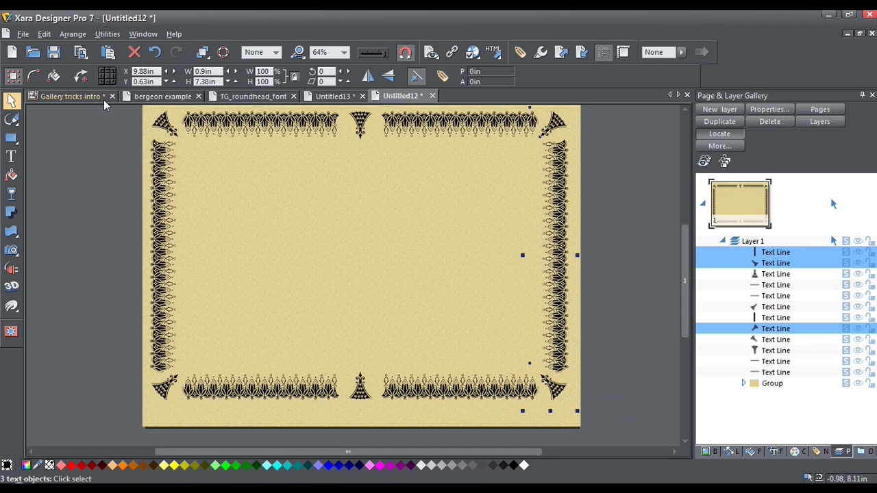
# - Select the left border plus top-left corner and shift them slightly right, to X 0.28in
pyautogui.moveTo(122, 111); pyautogui.dragTo(209, 413)
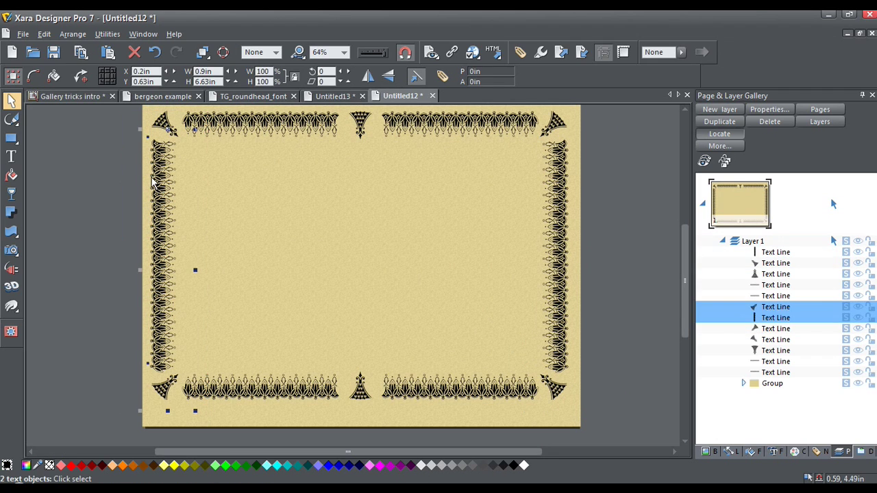
pyautogui.keyDown('shift'); pyautogui.click(168, 124); pyautogui.keyUp('shift')
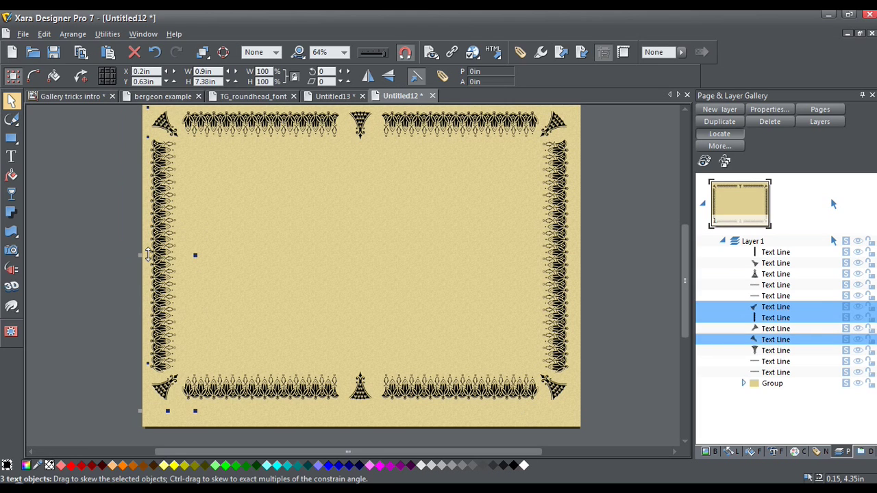
pyautogui.moveTo(148, 255); pyautogui.dragTo(148, 255)
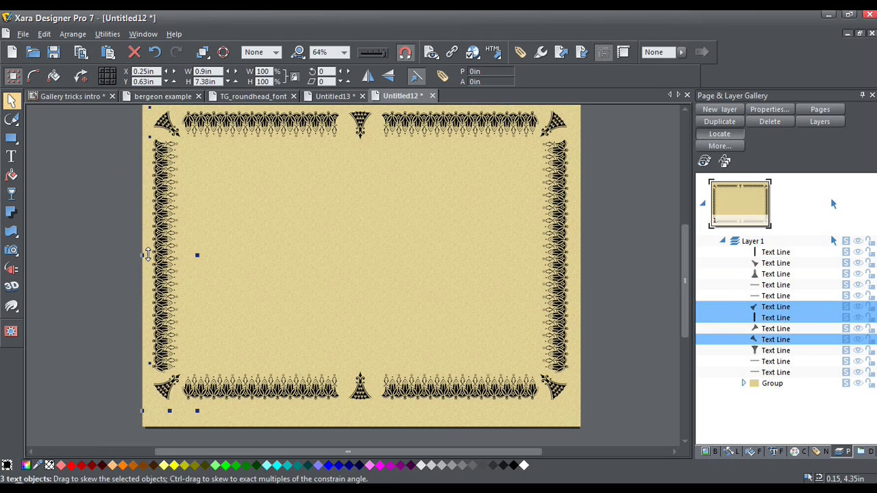
pyautogui.moveTo(148, 255); pyautogui.dragTo(148, 256)
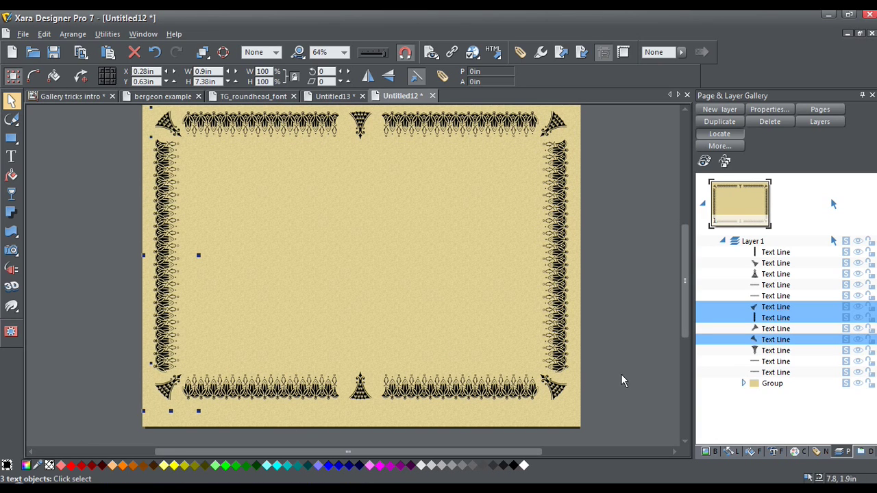
pyautogui.moveTo(685, 329); pyautogui.dragTo(688, 319)
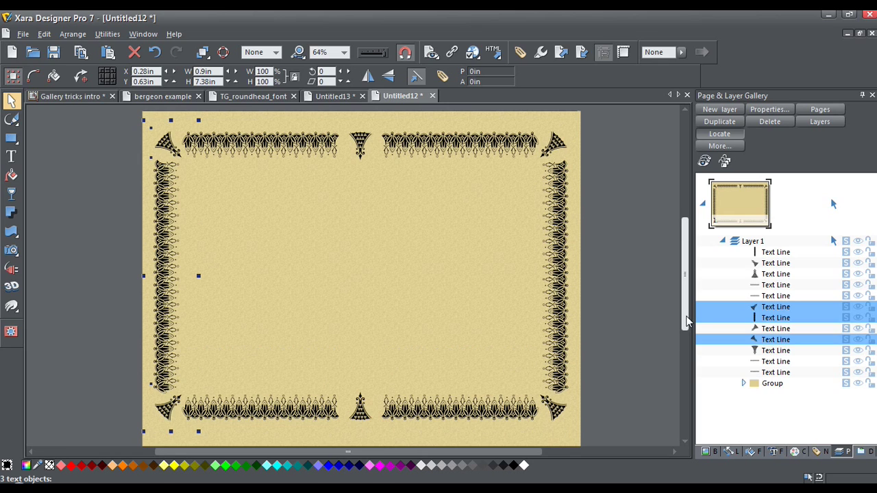
# - Add an ornament-font glyph 'a' mid-page, enlarge it to about 2.8 inches wide, and centre it
pyautogui.click(106, 227)
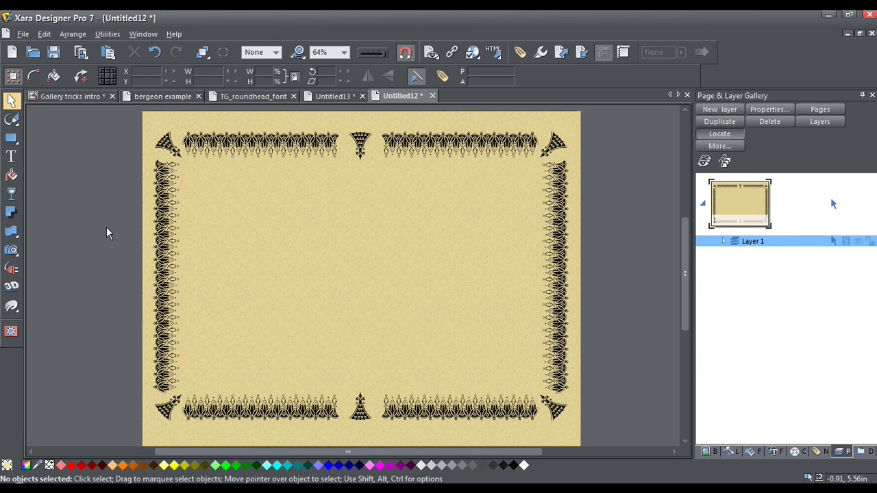
pyautogui.click(12, 159)
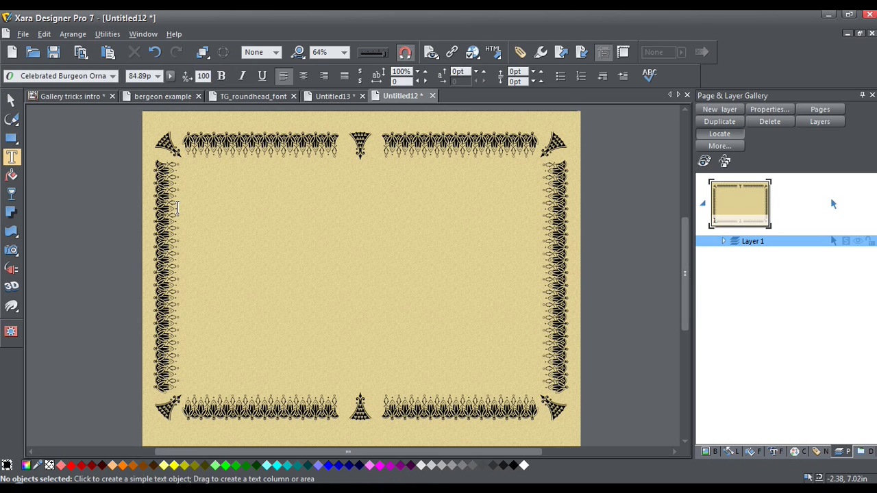
pyautogui.click(350, 268)
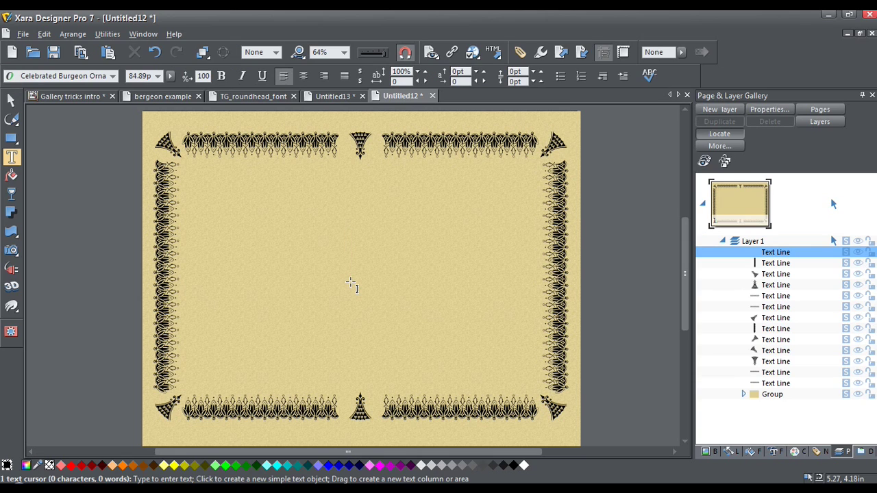
pyautogui.write('a')
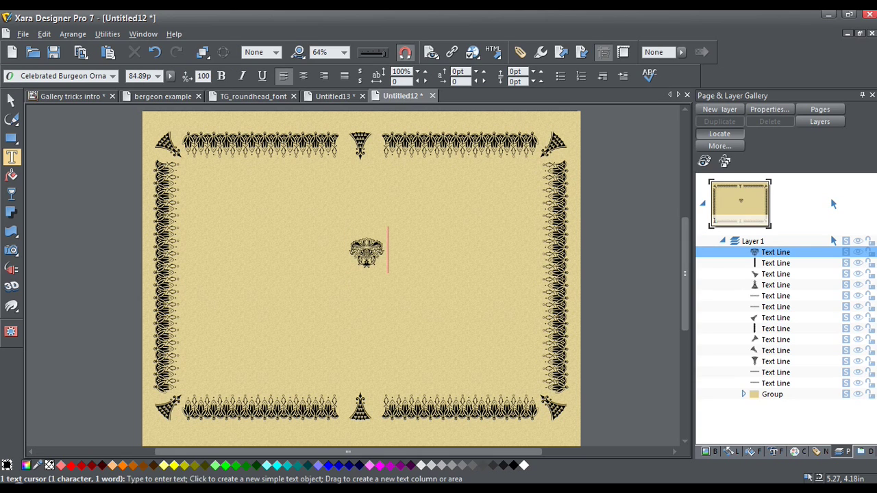
pyautogui.click(11, 100)
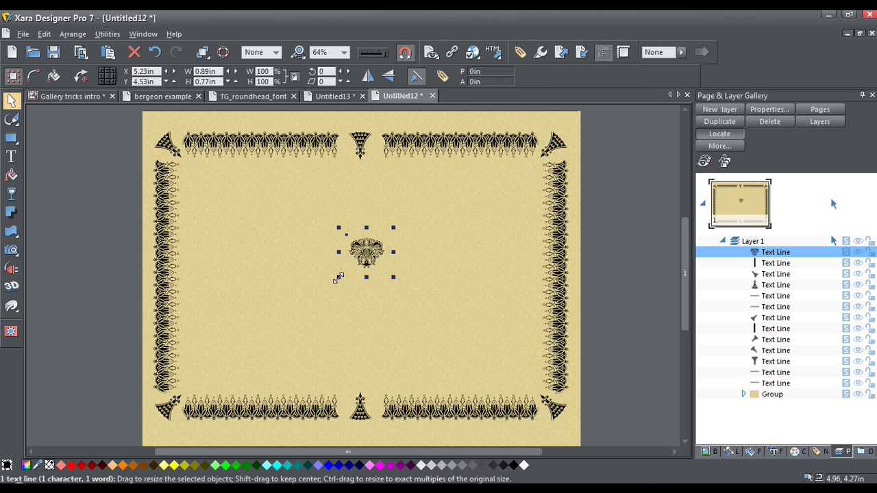
pyautogui.moveTo(338, 276); pyautogui.dragTo(295, 342)
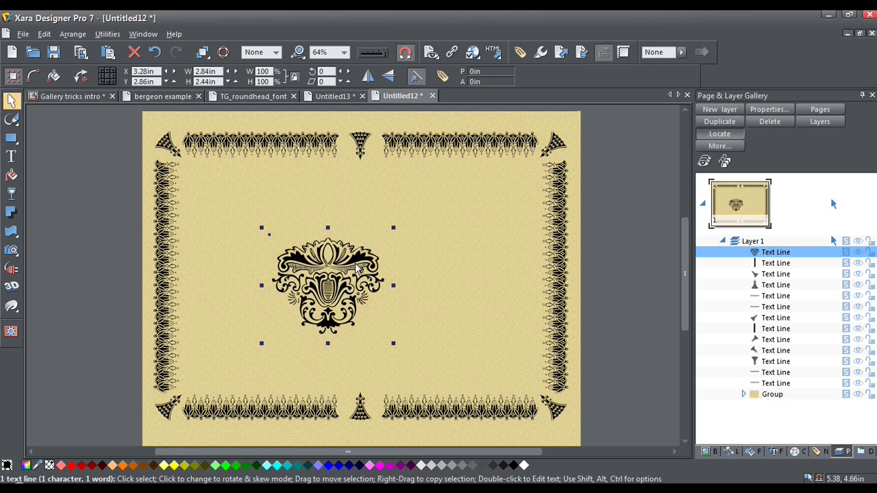
pyautogui.moveTo(358, 267); pyautogui.dragTo(388, 256)
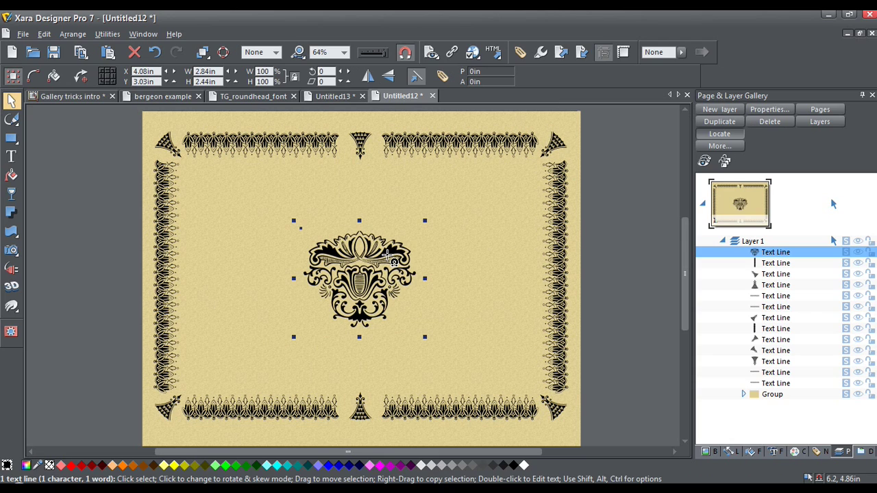
# - Give the central ornament glyph a flat 90% transparency
pyautogui.click(12, 196)
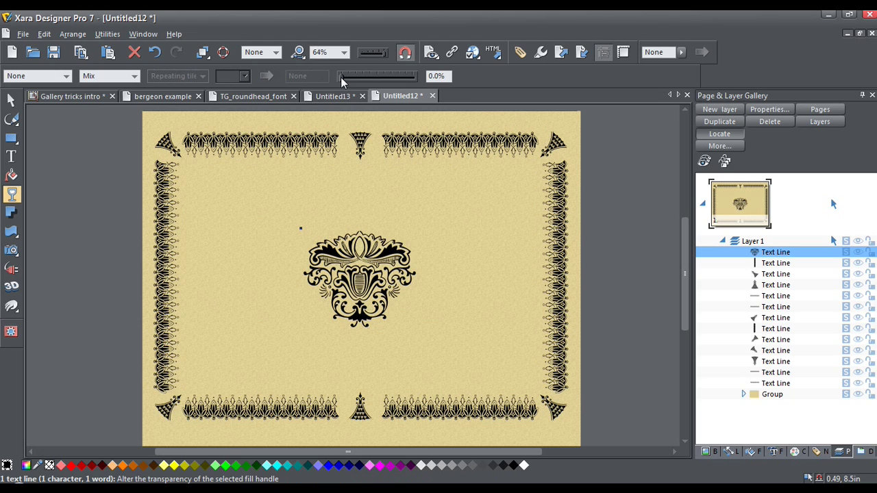
pyautogui.moveTo(340, 77); pyautogui.dragTo(378, 78)
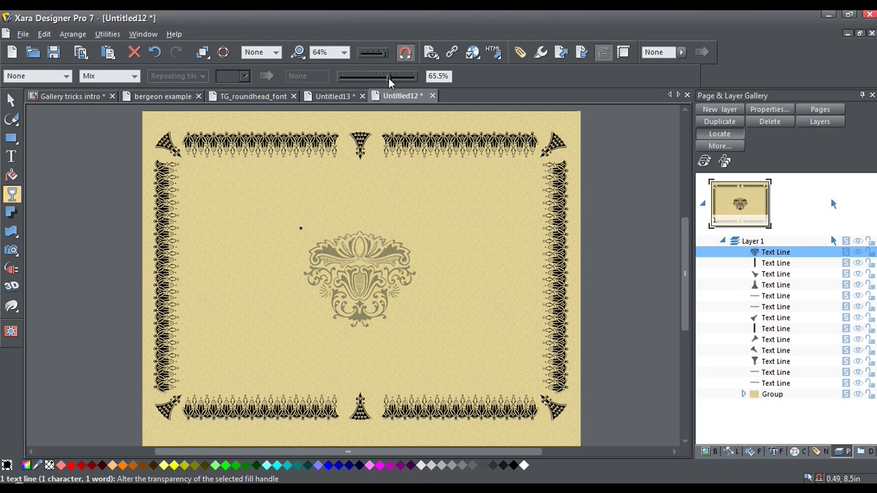
pyautogui.moveTo(388, 78); pyautogui.dragTo(402, 79)
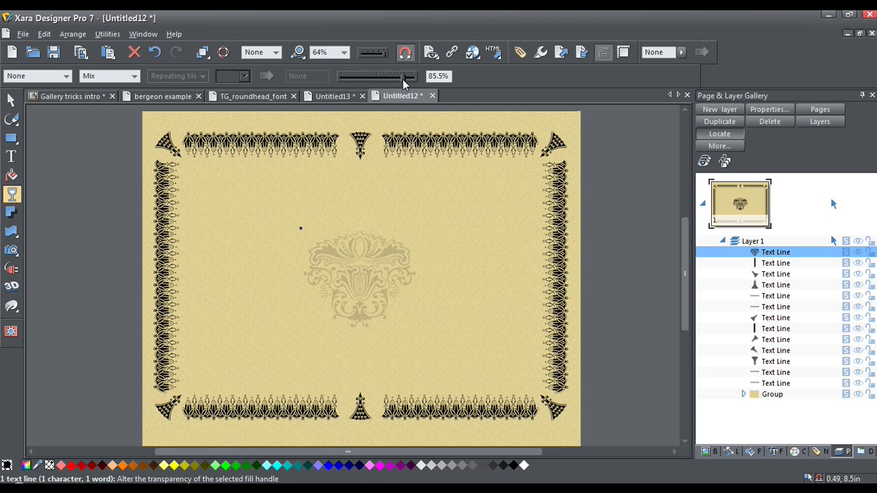
pyautogui.moveTo(402, 79); pyautogui.dragTo(402, 79)
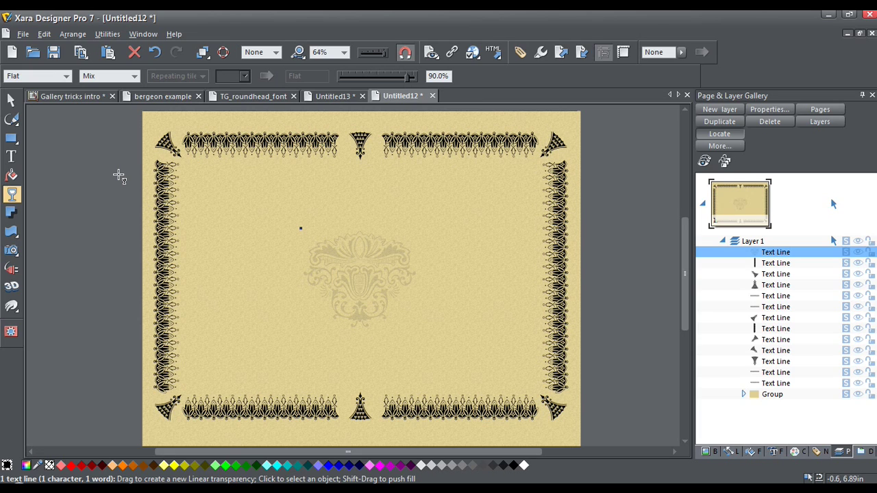
pyautogui.click(11, 101)
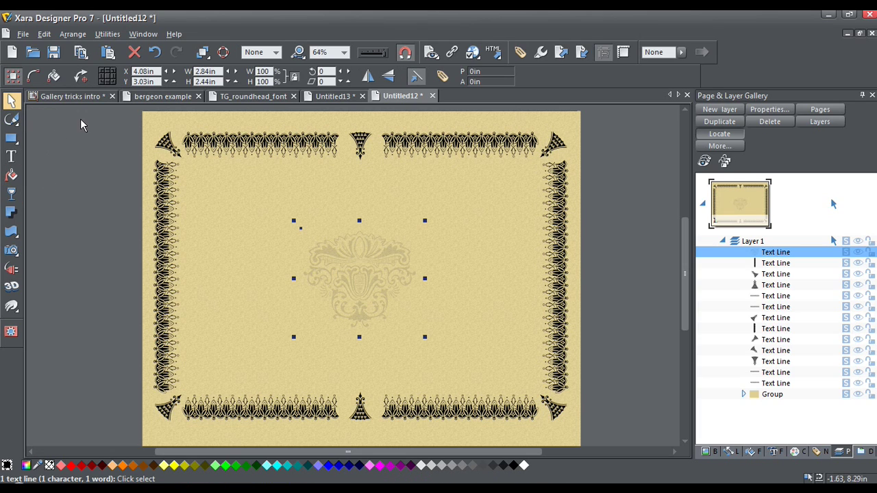
# - Recolour all the border ornaments Dark Yellow
pyautogui.moveTo(87, 116); pyautogui.dragTo(603, 434)
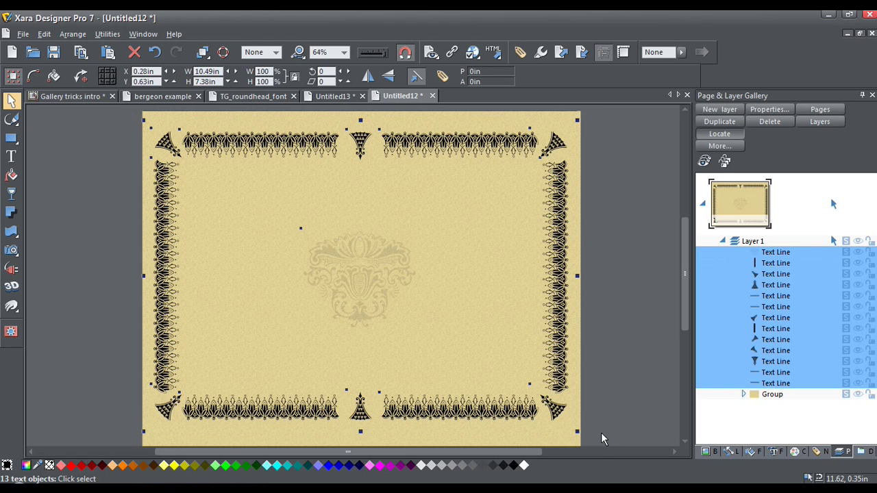
pyautogui.click(204, 466)
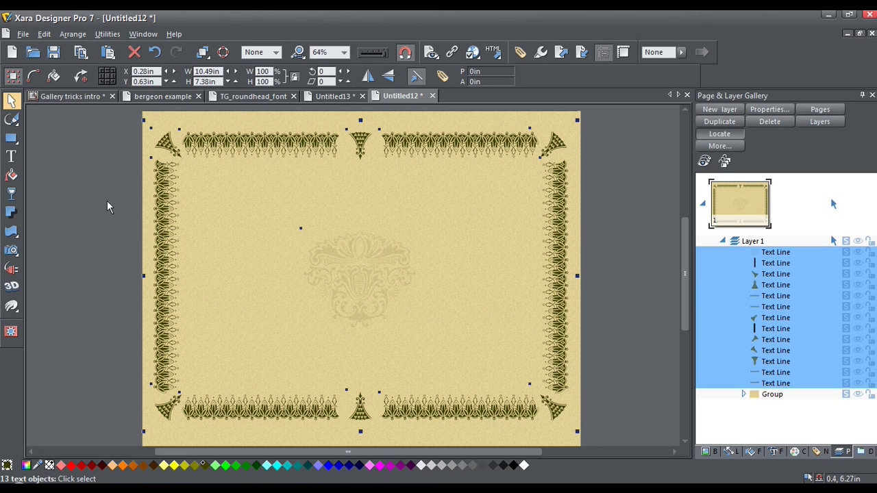
pyautogui.click(71, 180)
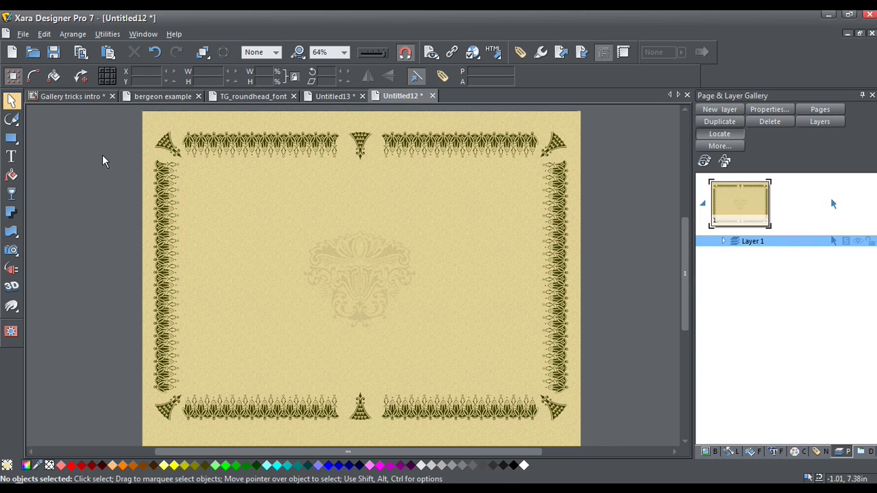
# - Colour the four corner ornaments and the top and bottom middle pieces Medium-dark Red
pyautogui.click(163, 143)
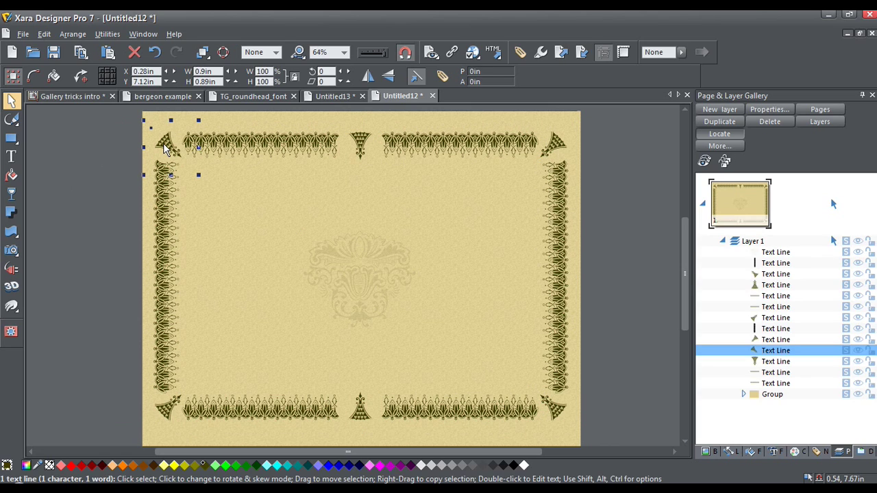
pyautogui.keyDown('shift'); pyautogui.click(370, 144); pyautogui.keyUp('shift')
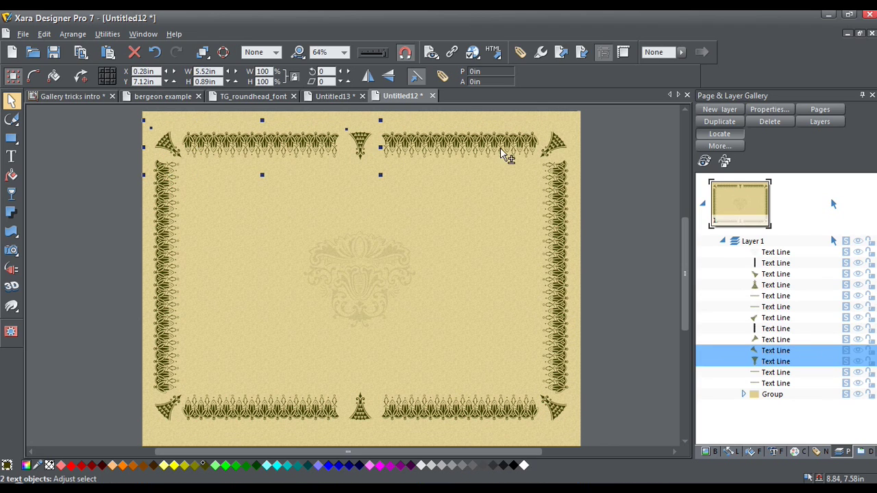
pyautogui.keyDown('shift'); pyautogui.click(558, 147); pyautogui.keyUp('shift')
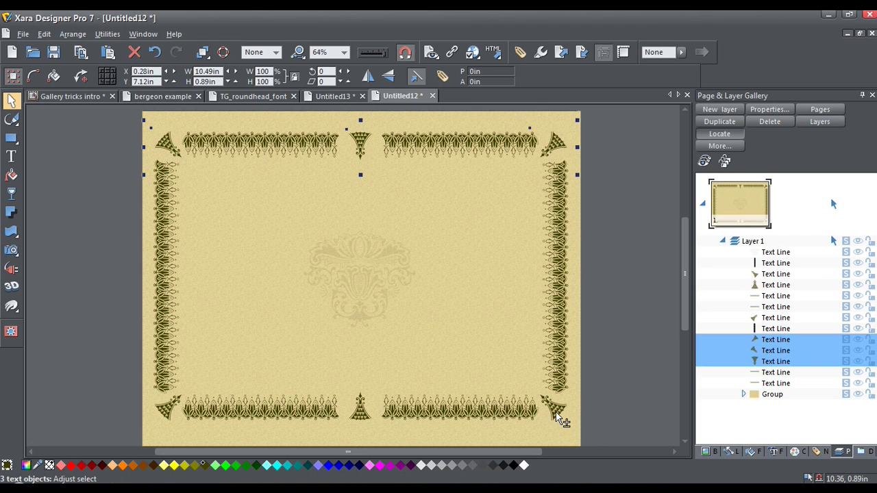
pyautogui.keyDown('shift'); pyautogui.click(559, 415); pyautogui.keyUp('shift')
pyautogui.keyDown('shift'); pyautogui.click(359, 410); pyautogui.keyUp('shift')
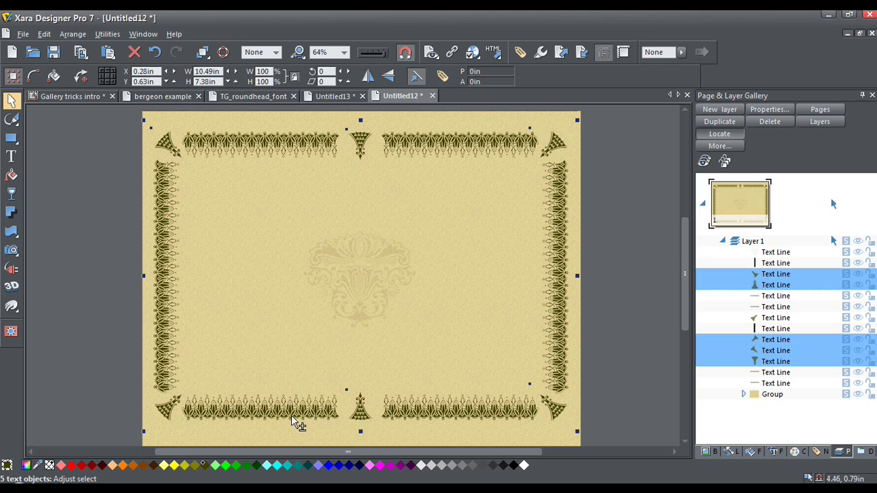
pyautogui.keyDown('shift'); pyautogui.click(168, 413); pyautogui.keyUp('shift')
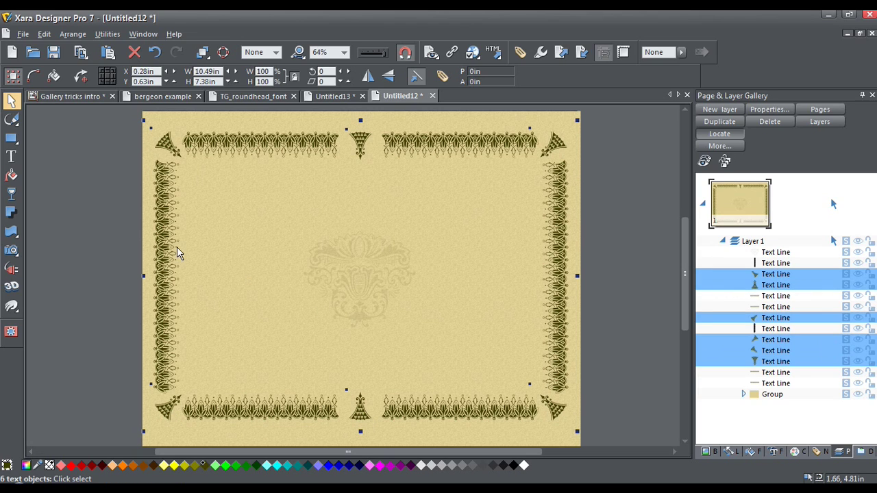
pyautogui.click(91, 465)
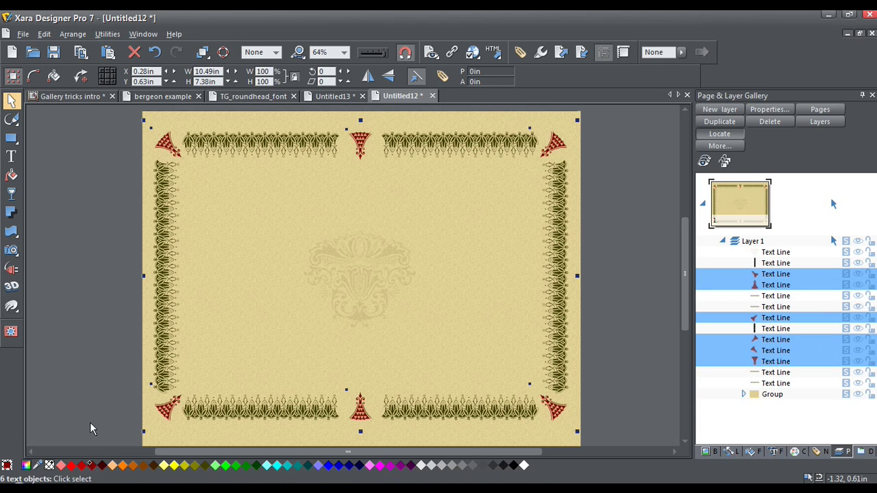
pyautogui.click(122, 334)
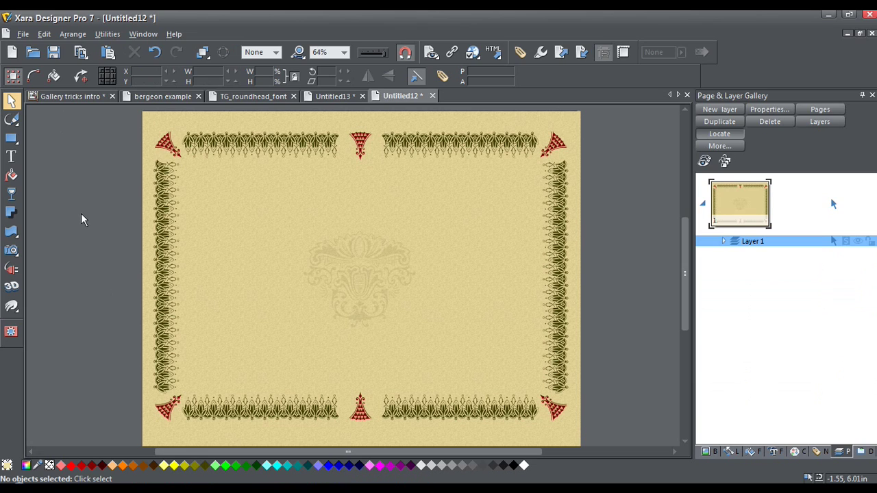
# - Switch to the Text tool with the Edwardian Script ITC font
pyautogui.click(11, 157)
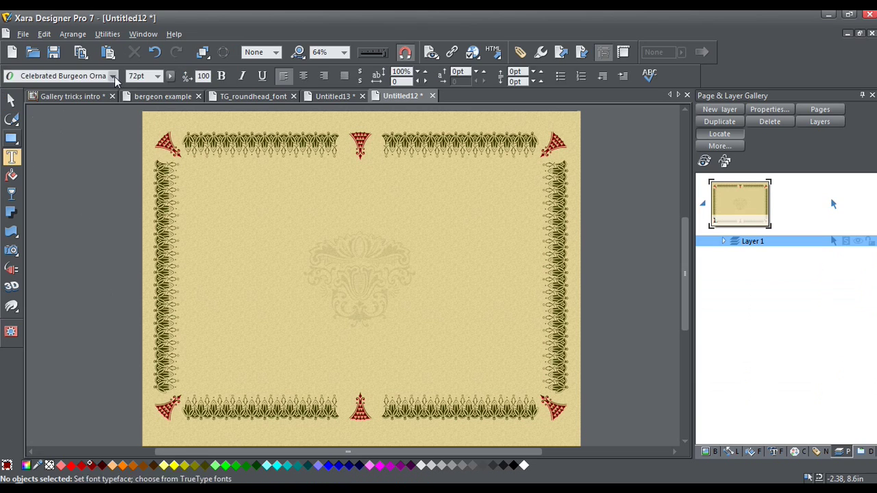
pyautogui.click(112, 76)
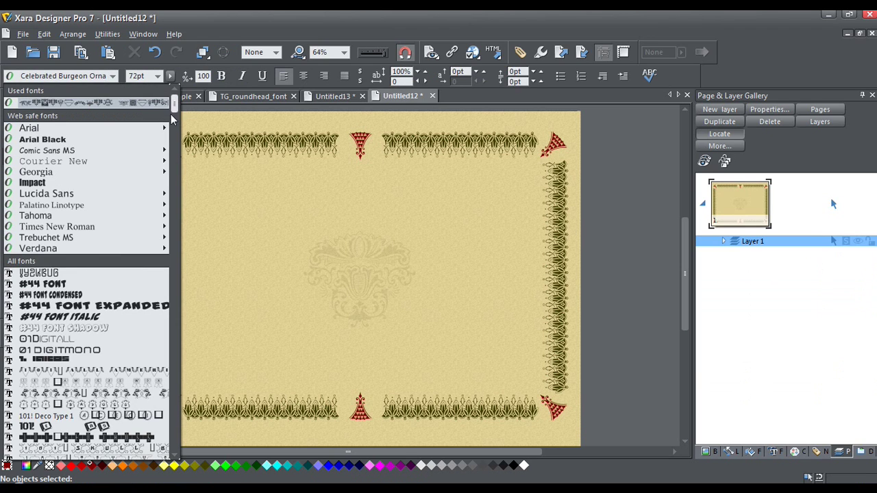
pyautogui.moveTo(171, 113); pyautogui.dragTo(178, 271)
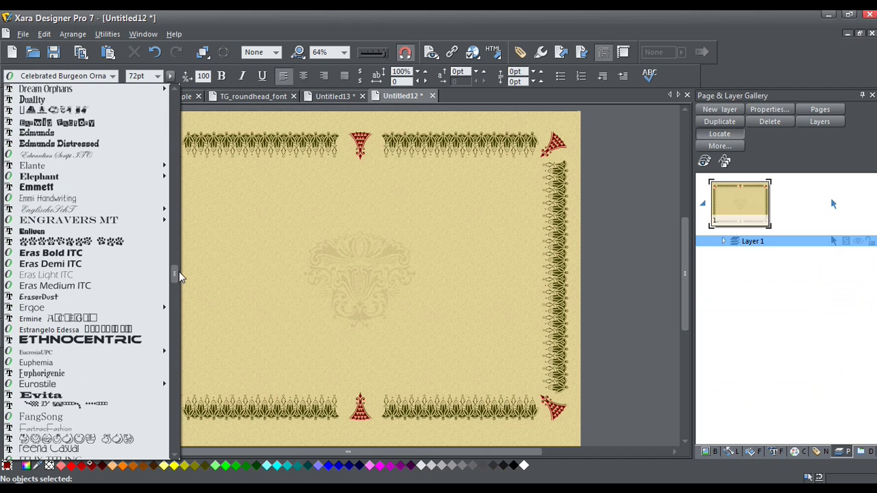
pyautogui.click(58, 159)
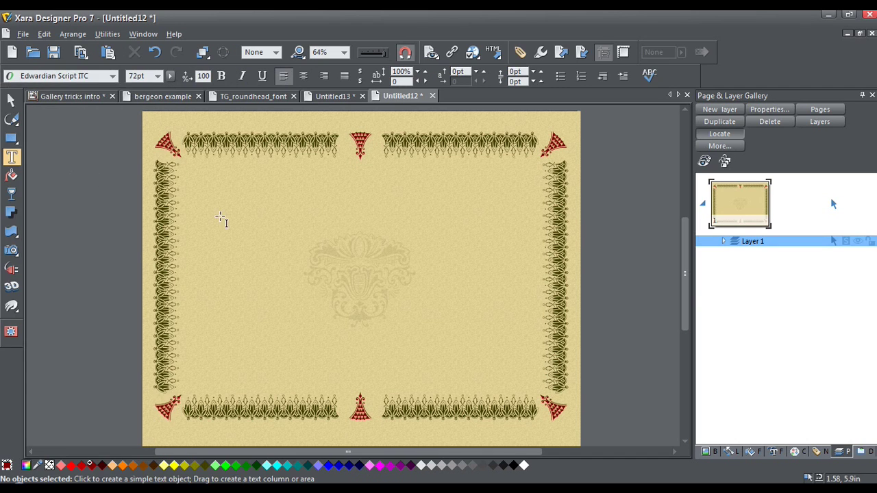
# - Draw a text area inside the border and type 'Certificate of Appreciation' at 48pt
pyautogui.click(192, 174)
pyautogui.moveTo(209, 180)
pyautogui.mouseDown()
pyautogui.moveTo(449, 314)
pyautogui.moveTo(500, 366)
pyautogui.moveTo(532, 379)
pyautogui.mouseUp()
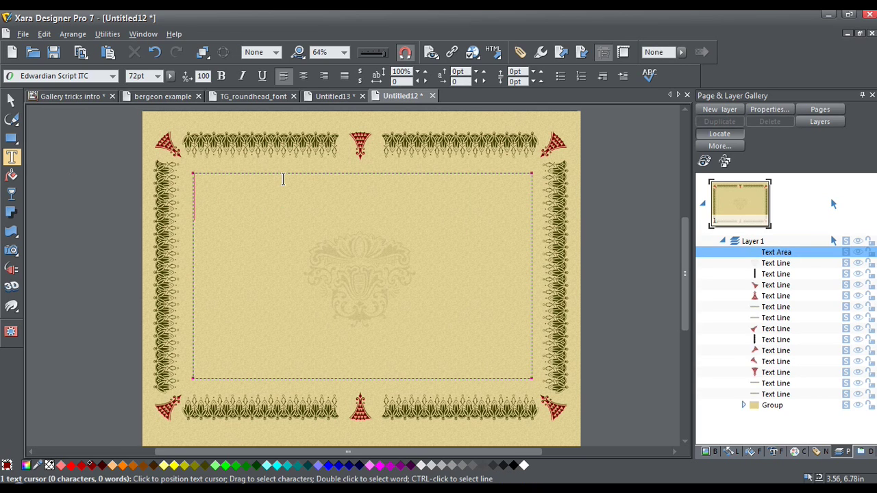
pyautogui.click(157, 77)
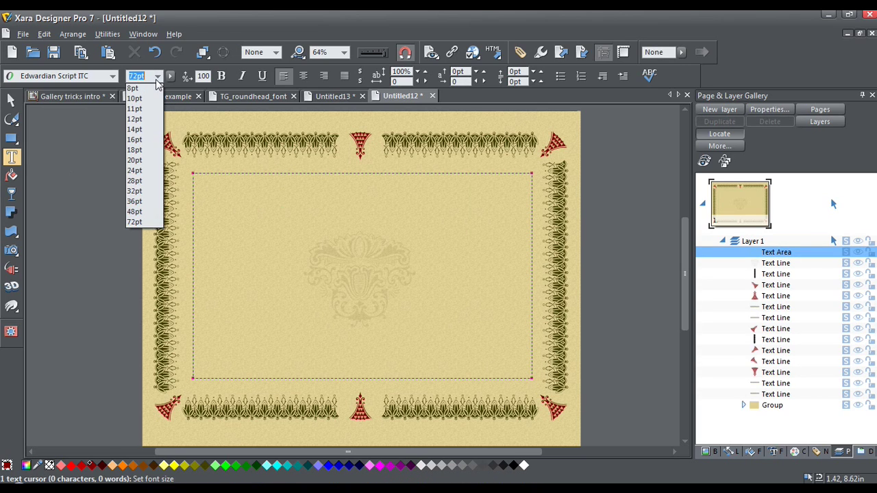
pyautogui.click(153, 216)
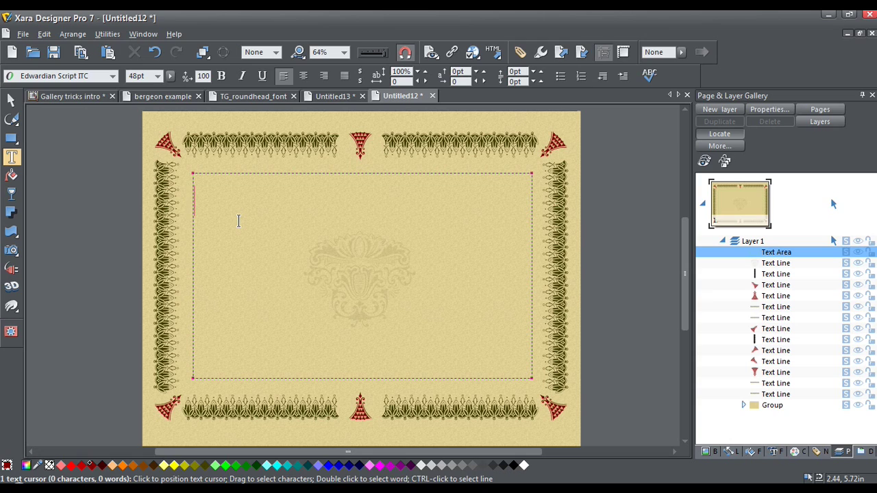
pyautogui.write('Cert')
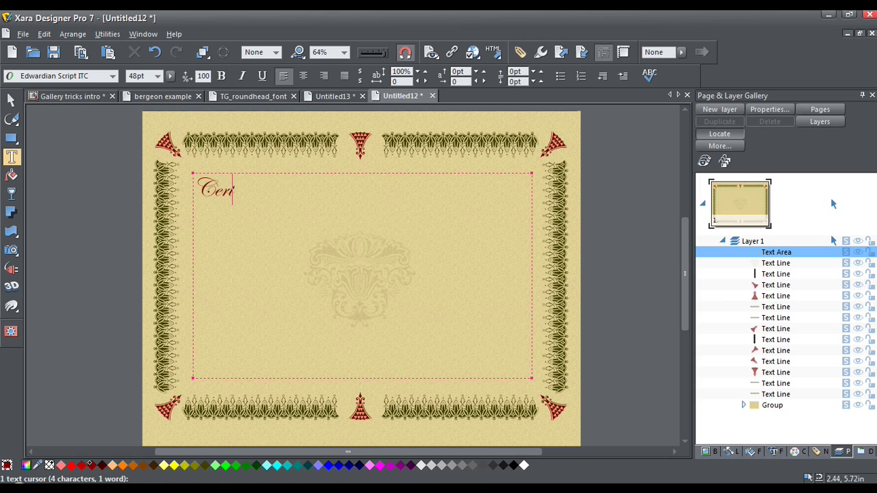
pyautogui.write('ificate')
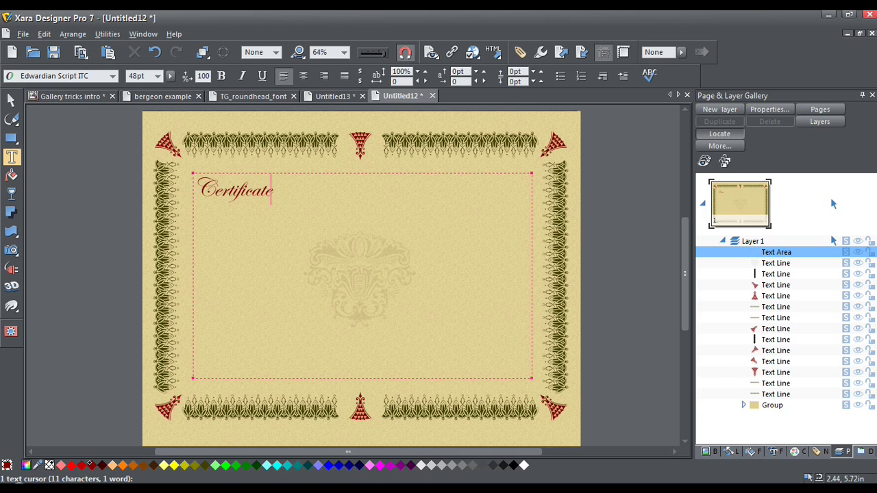
pyautogui.write(' of A')
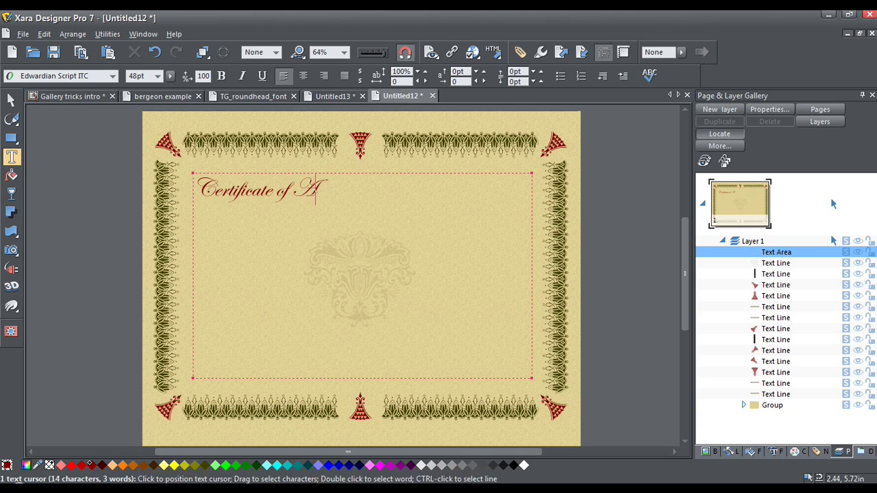
pyautogui.write('ppr')
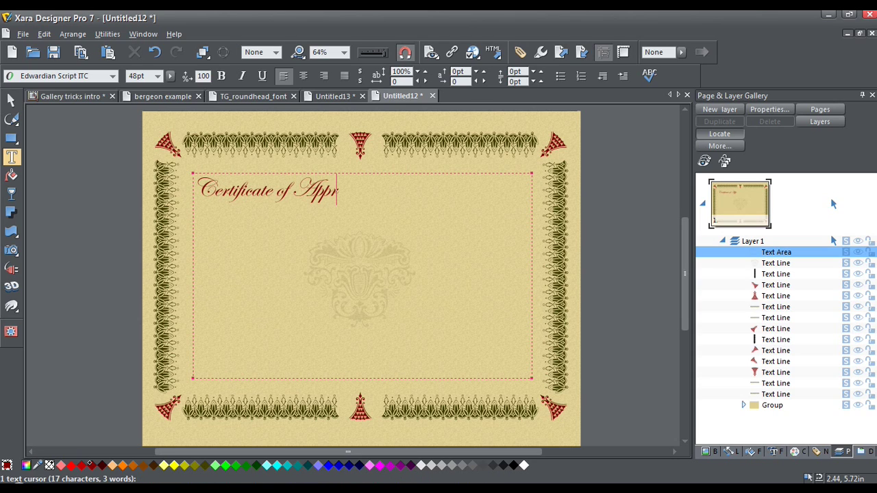
pyautogui.write('eciatio')
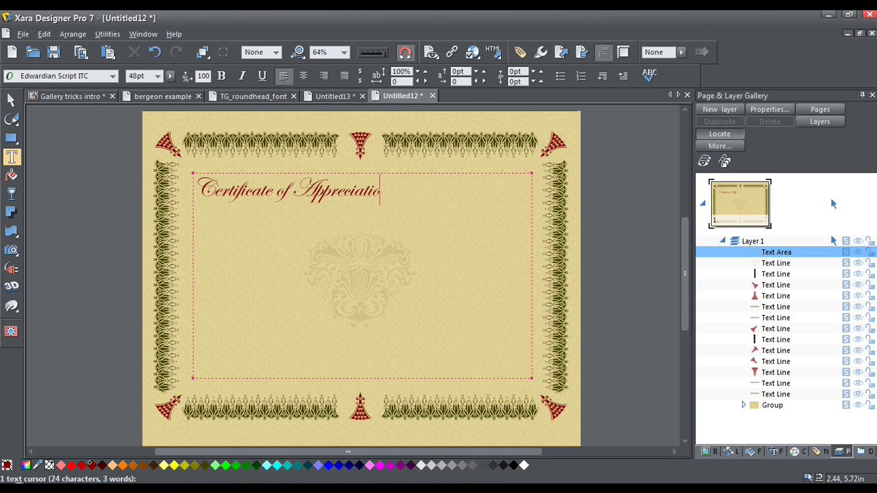
pyautogui.write('n')
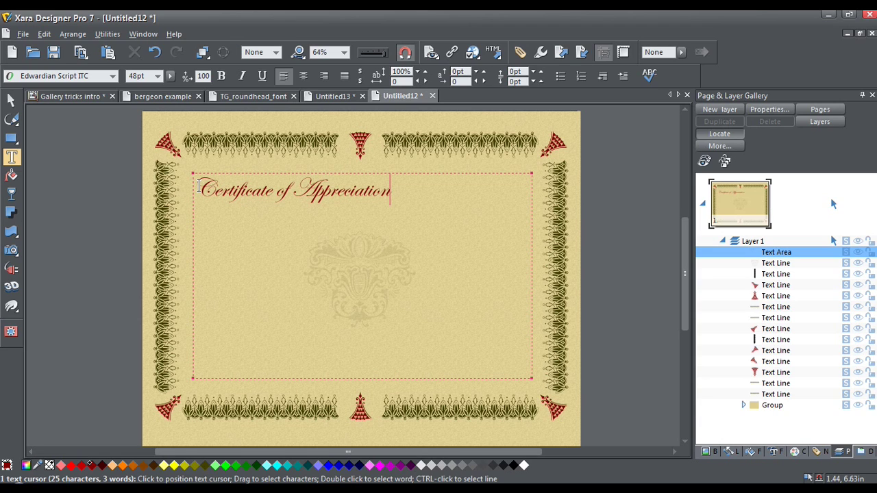
# - Enlarge the 'Certificate of Appreciation' headline to 60pt
pyautogui.moveTo(199, 187); pyautogui.dragTo(394, 196)
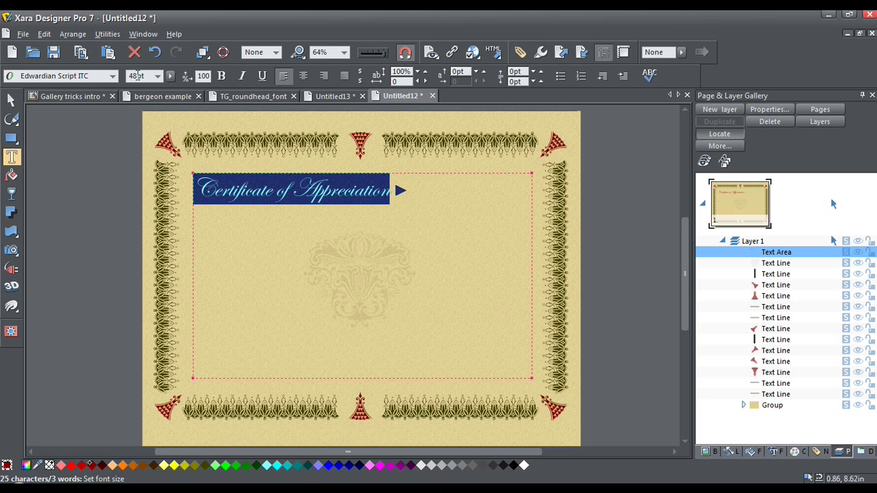
pyautogui.doubleClick(134, 76)
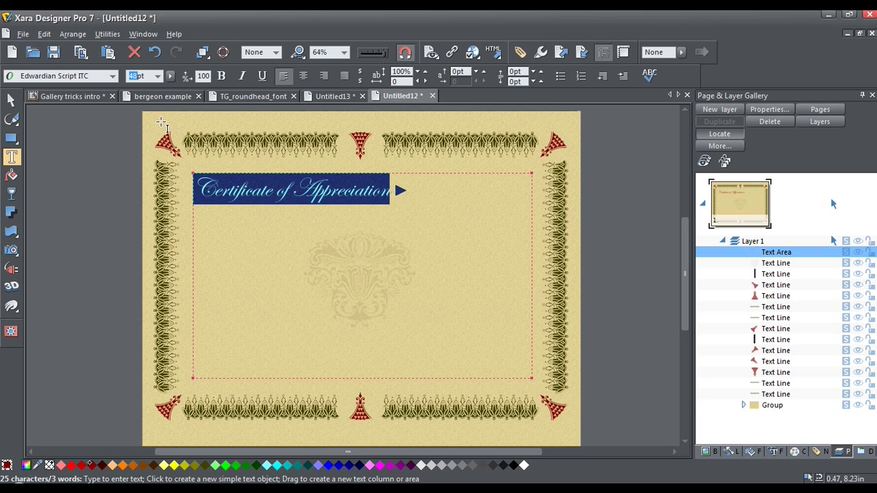
pyautogui.write('60')
pyautogui.press('Return')
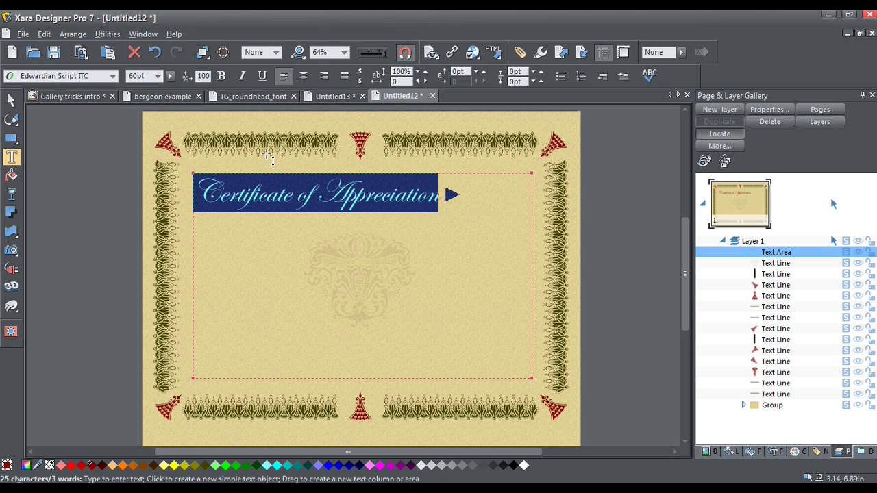
# - Centre the headline and start a new line after it
pyautogui.click(304, 76)
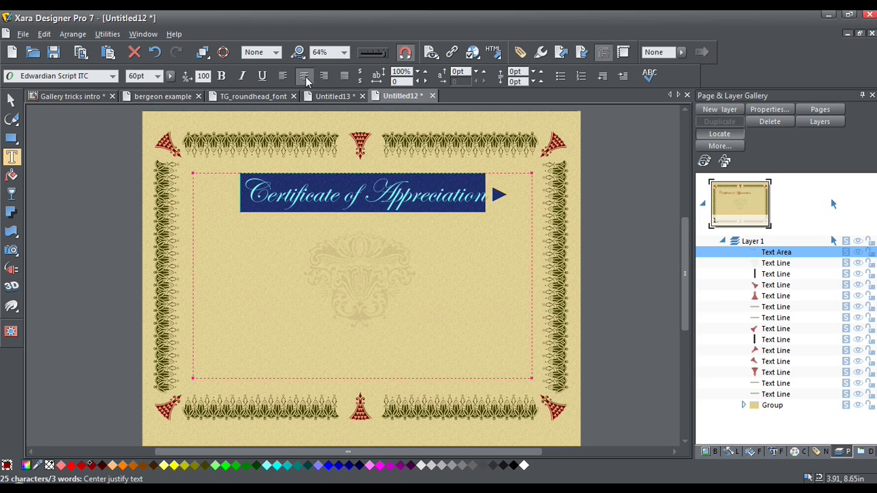
pyautogui.click(491, 196)
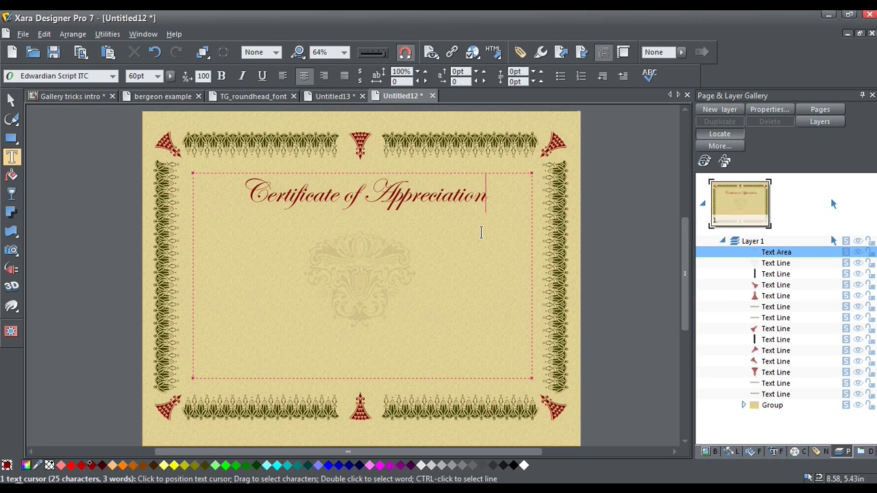
pyautogui.press('Return')
pyautogui.press('Return')
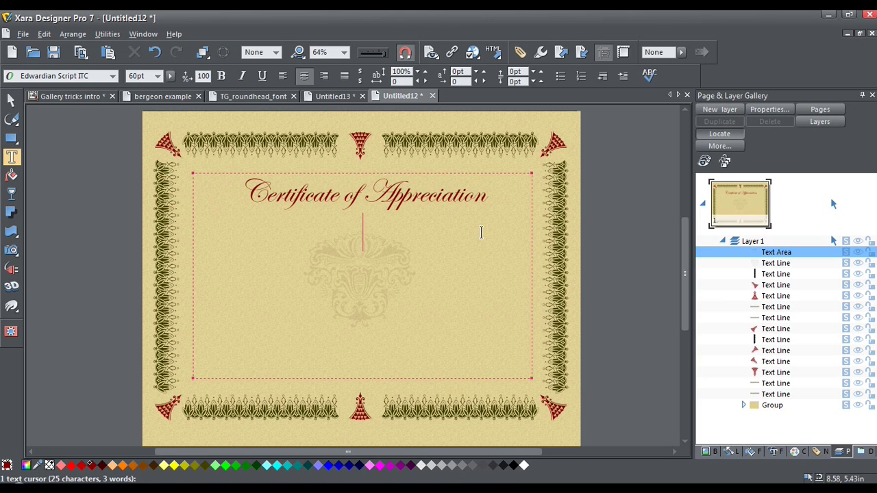
# - Type 'Presented to' followed by an underscore fill-in line in 36pt olive text
pyautogui.click(157, 76)
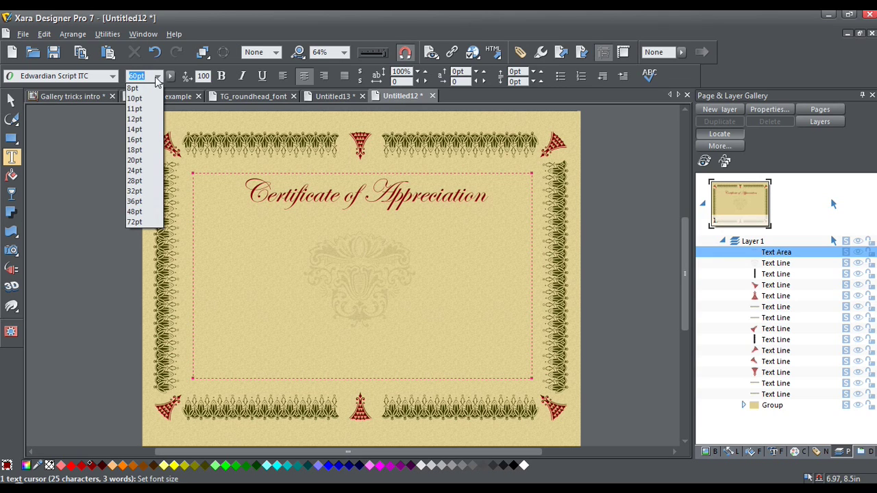
pyautogui.click(134, 202)
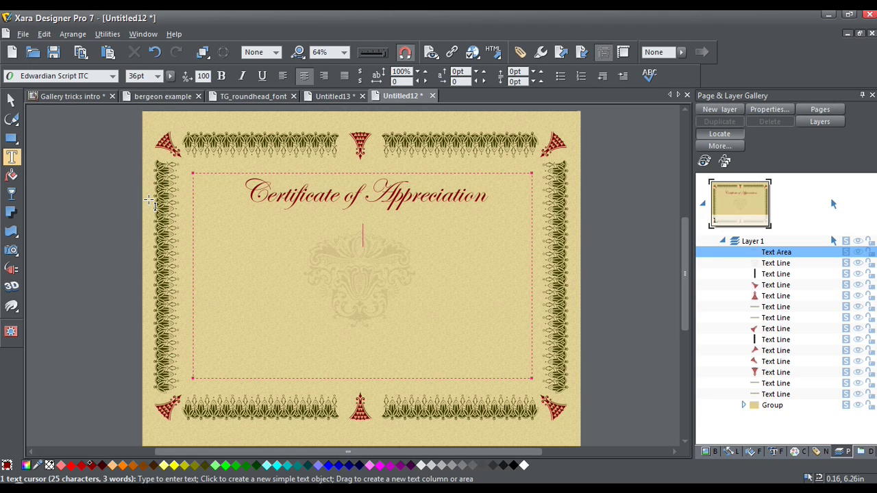
pyautogui.click(204, 465)
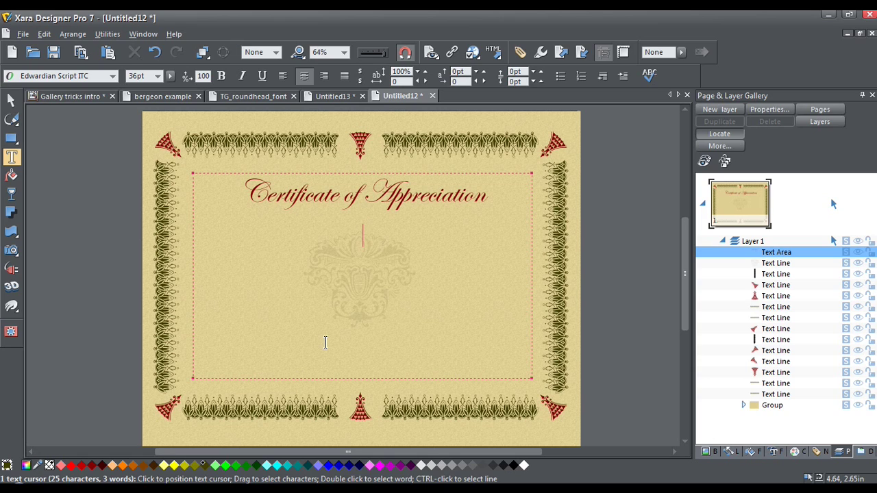
pyautogui.write('Presen')
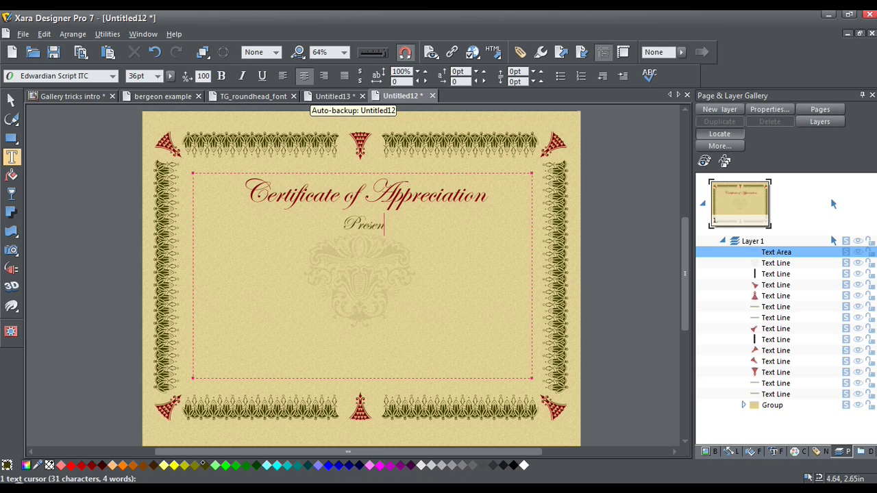
pyautogui.write('ted')
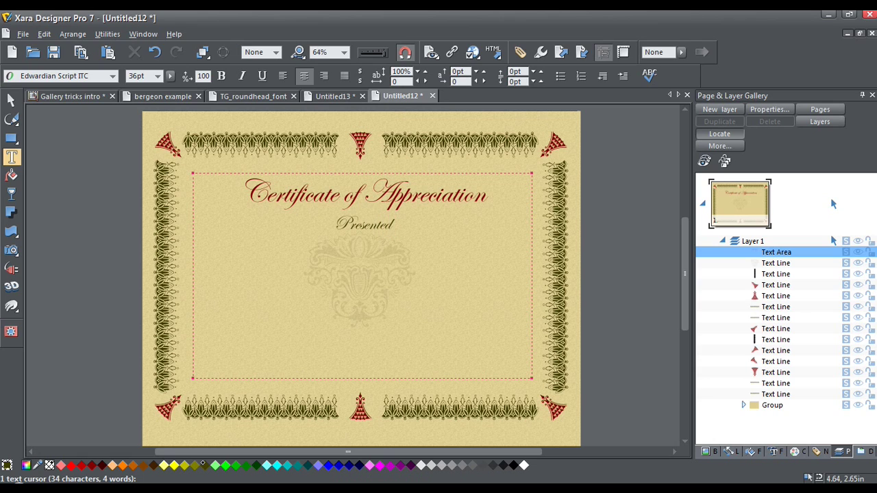
pyautogui.write('to')
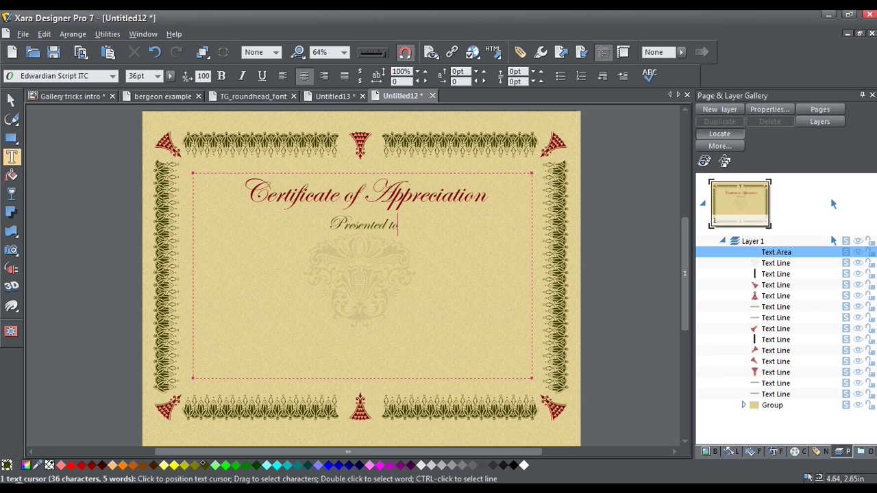
pyautogui.write('________')
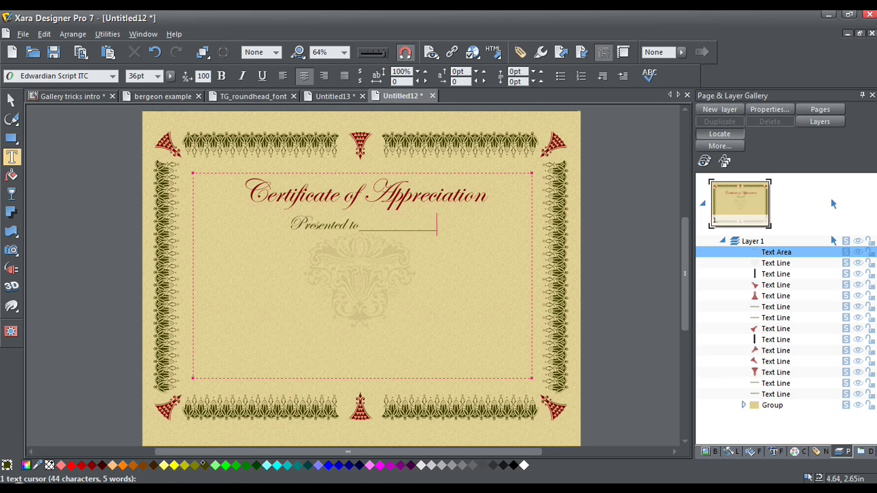
pyautogui.write('________')
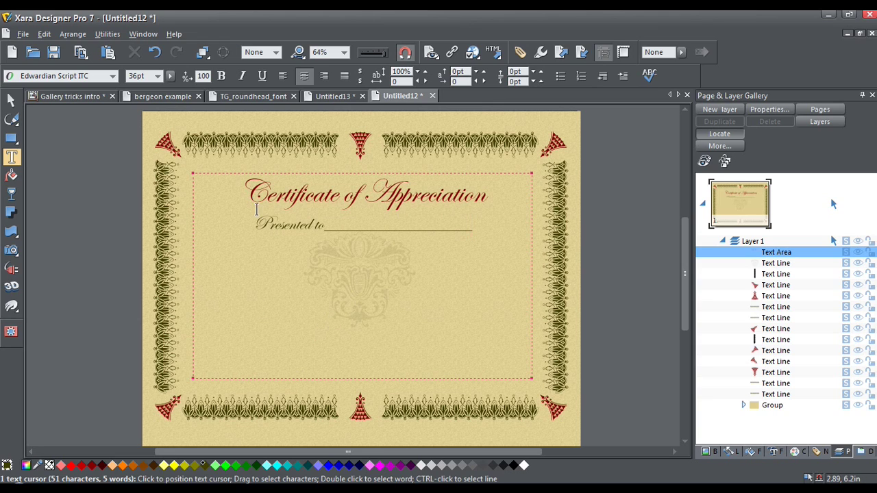
# - Add a blank line above 'Presented to', then add an 'On this date of' line with an underscore fill-in
pyautogui.click(264, 243)
pyautogui.press('Return')
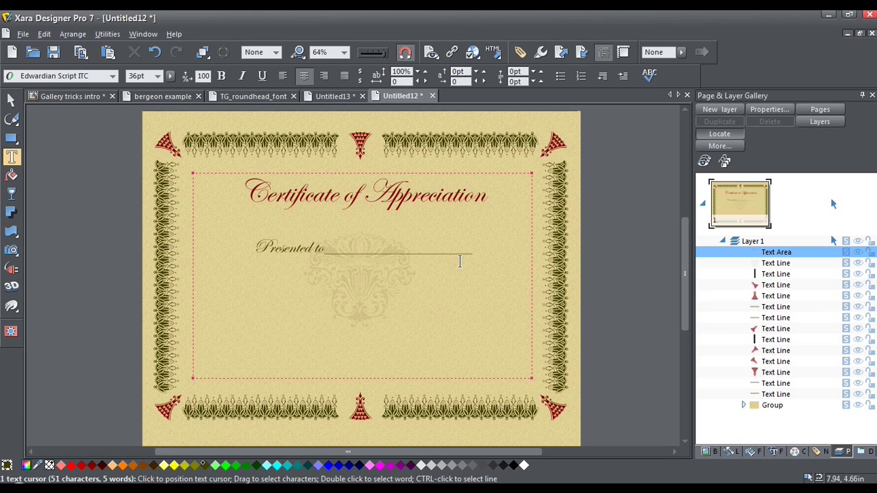
pyautogui.click(480, 254)
pyautogui.press('Return')
pyautogui.write('O')
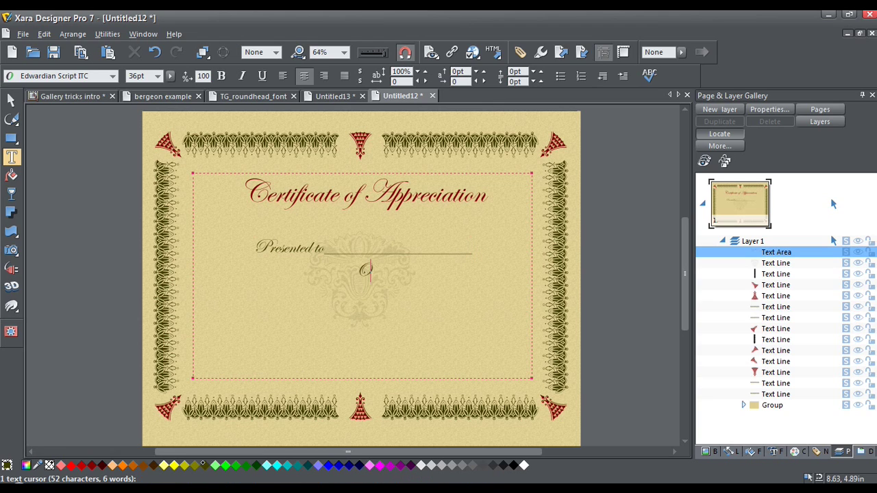
pyautogui.write('nth')
pyautogui.press('BackSpace')
pyautogui.press('BackSpace')
pyautogui.write('this date')
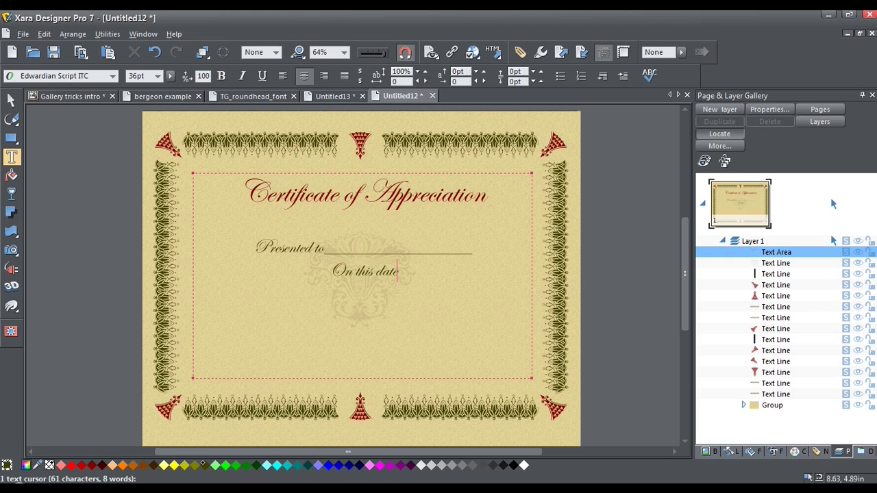
pyautogui.write(' of')
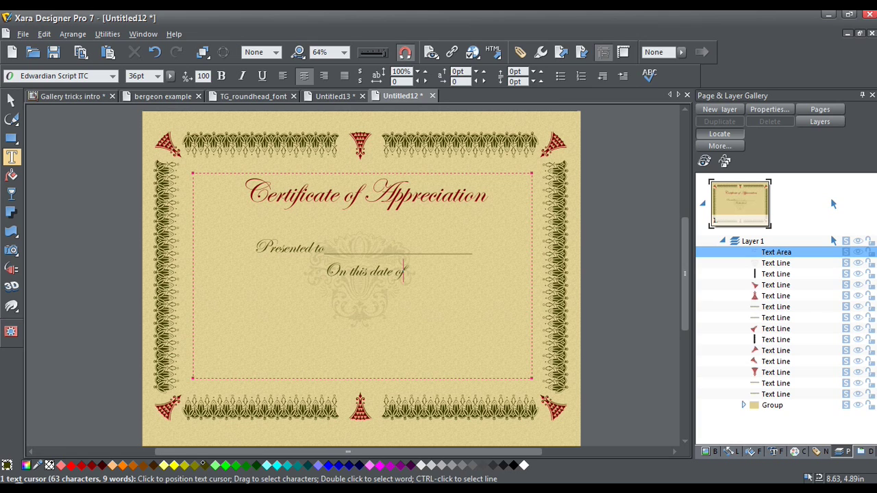
pyautogui.write('_____________')
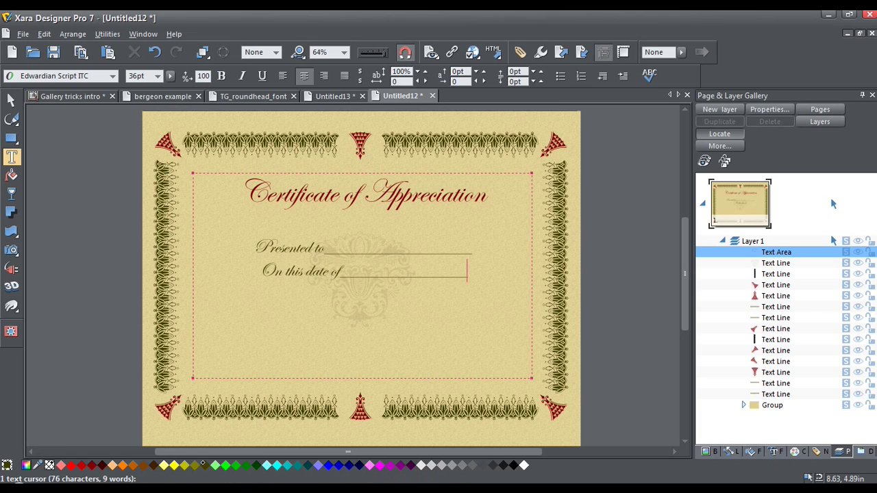
pyautogui.write('_')
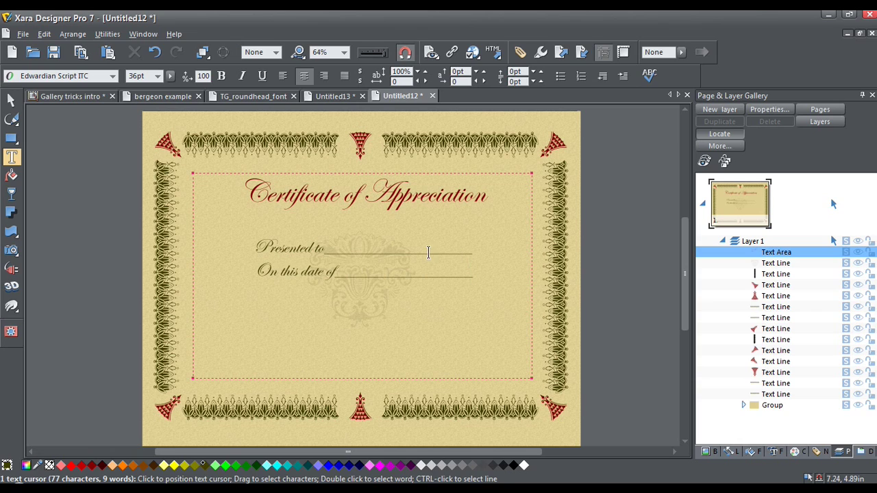
# - Add a blank line above the date line and type 'Signed' with an underscore fill-in below it
pyautogui.click(259, 272)
pyautogui.press('Return')
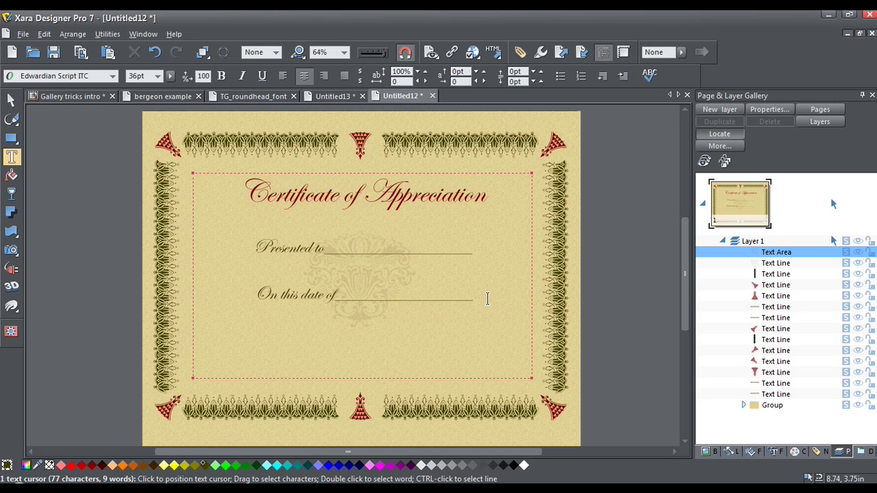
pyautogui.press('End')
pyautogui.press('Down')
pyautogui.press('Down')
pyautogui.write('S')
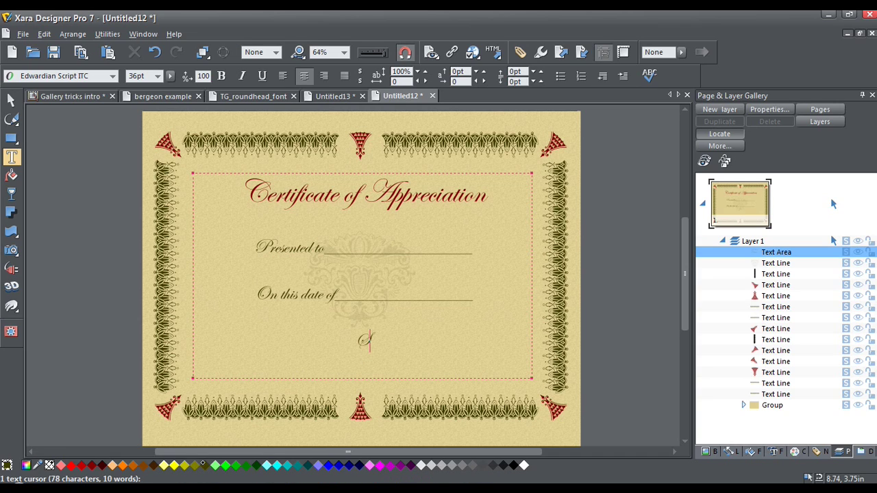
pyautogui.write('igned')
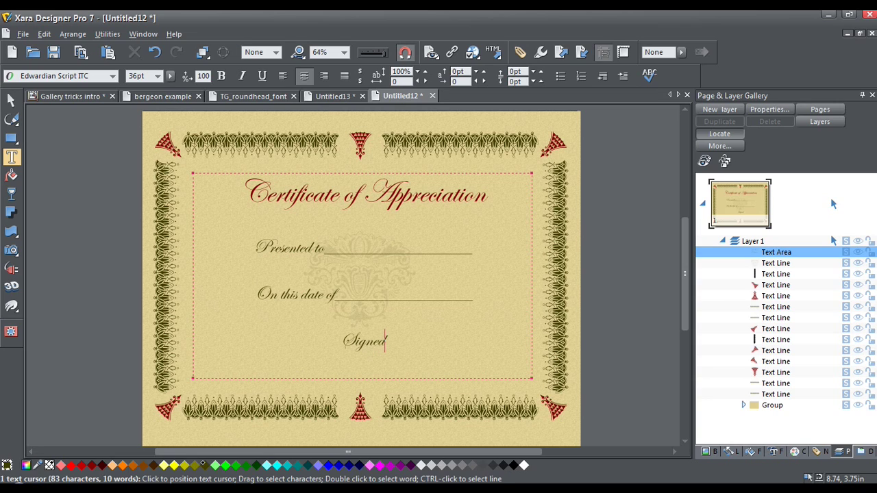
pyautogui.write('__________')
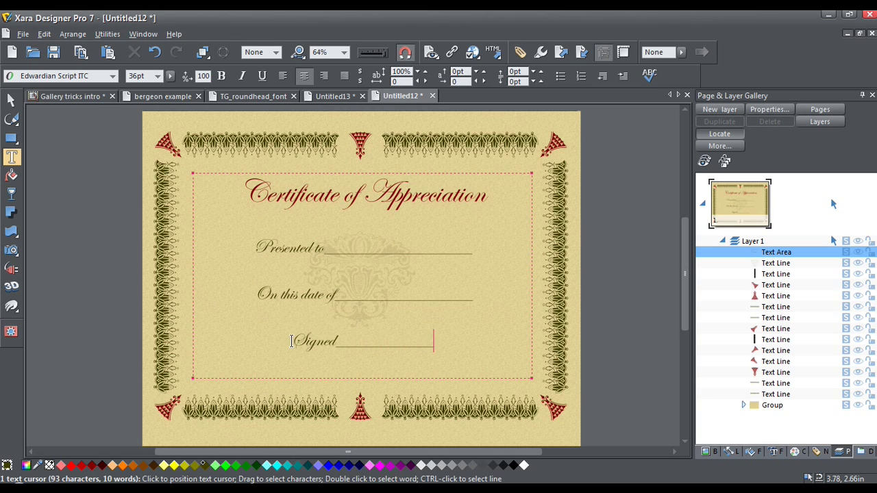
# - Push the Signed line down one line and deselect everything to view the certificate
pyautogui.moveTo(291, 343); pyautogui.dragTo(438, 345)
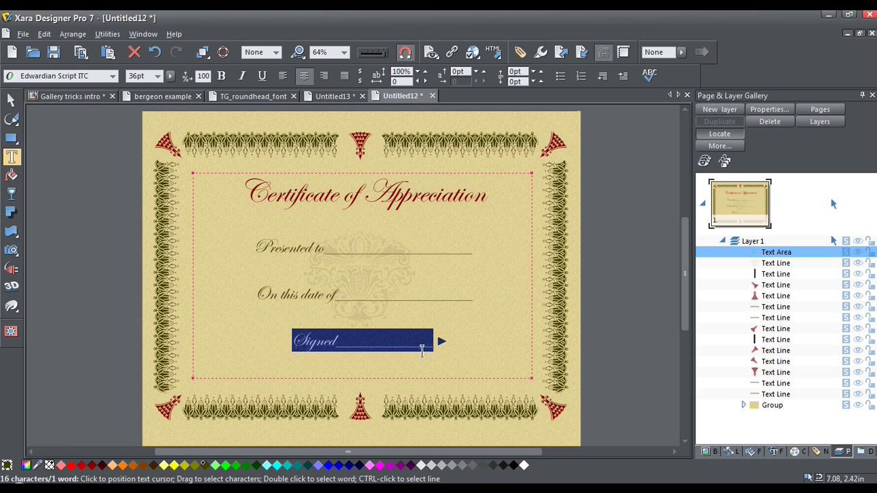
pyautogui.click(296, 341)
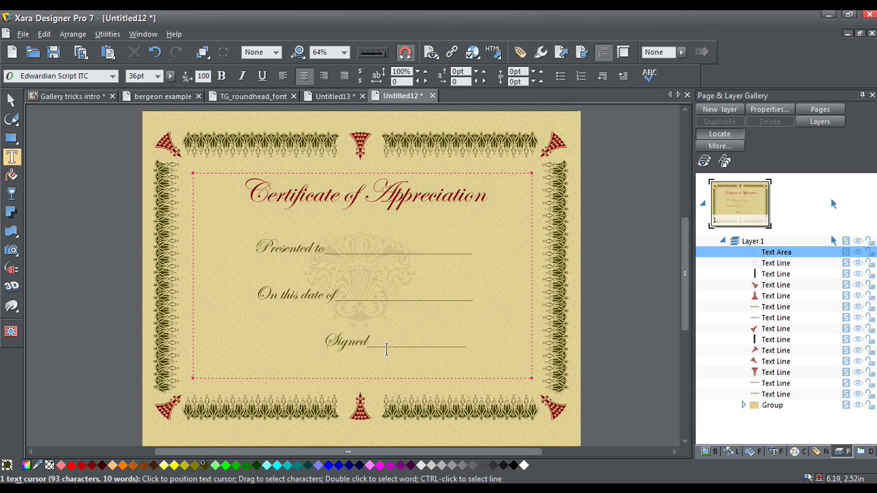
pyautogui.press('Return')
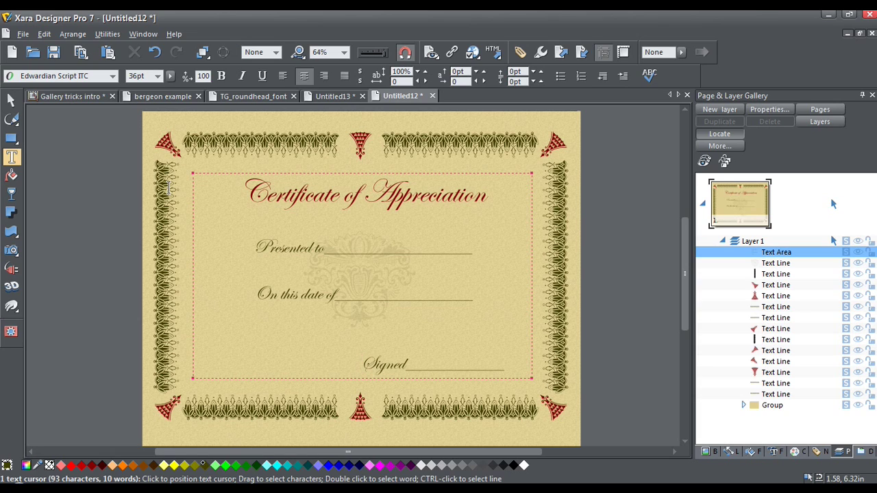
pyautogui.click(11, 100)
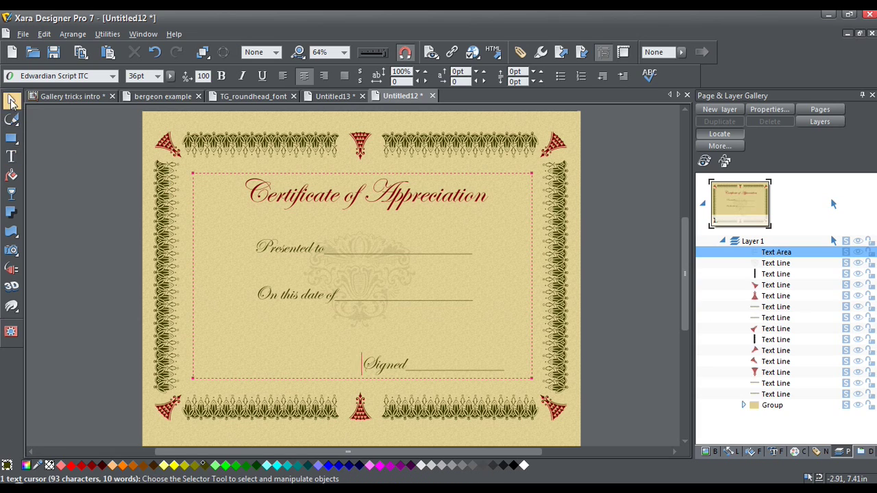
pyautogui.click(60, 188)
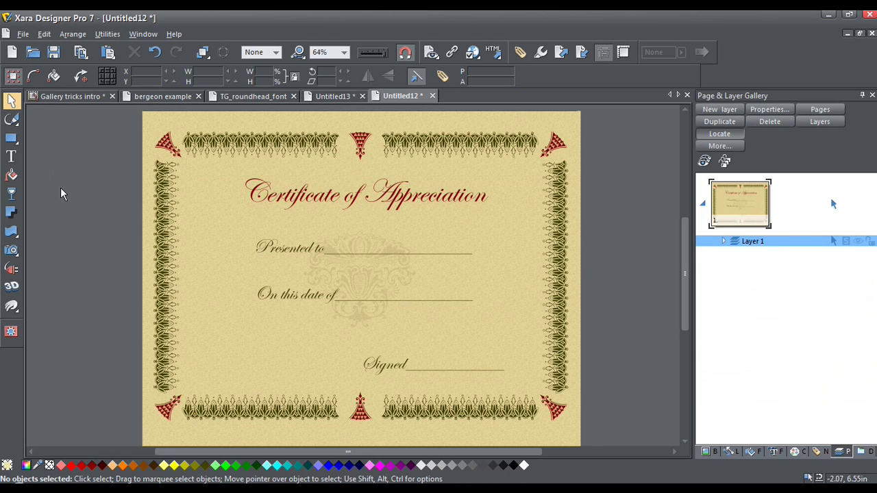